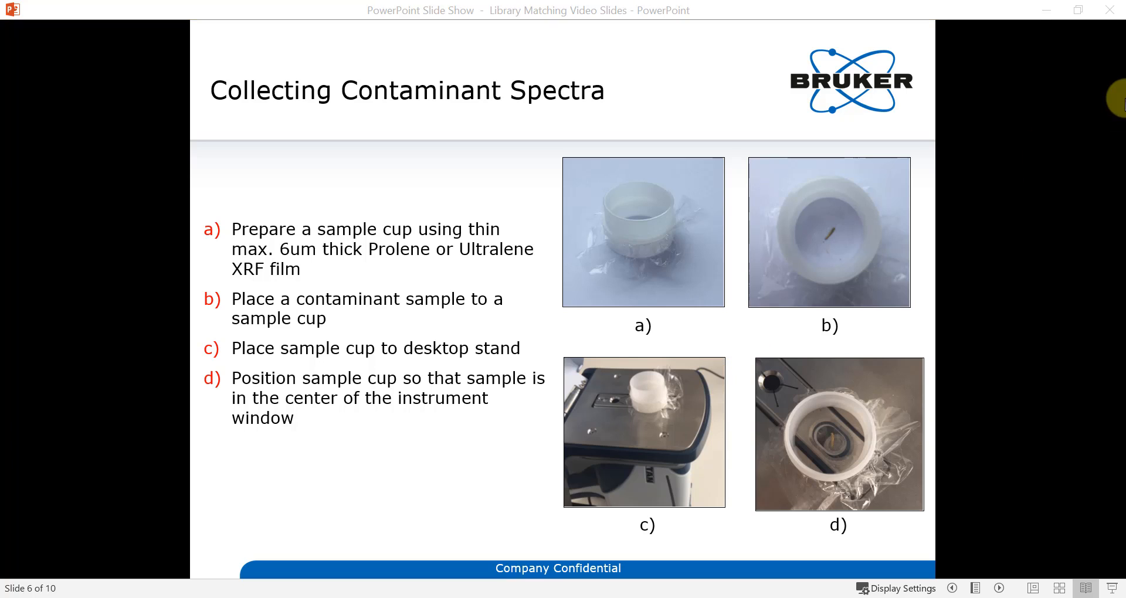
# - Minimise the PowerPoint slide show to reveal the instrument control program
pyautogui.click(1052, 15)
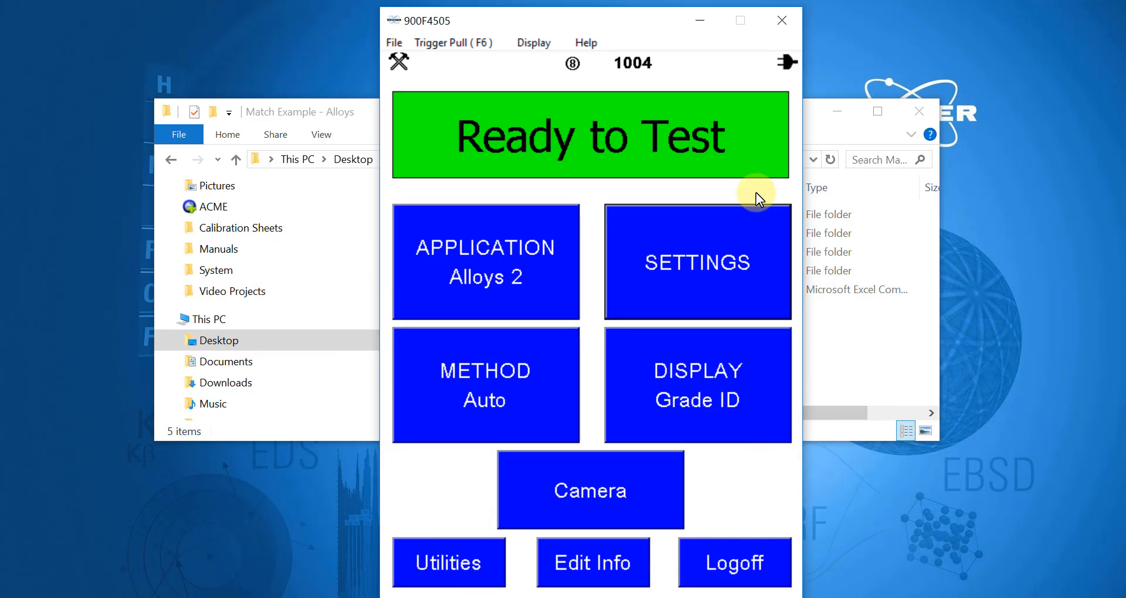
# - Review the measurement phase durations unchanged, minimise RemoteCtrl, and enter the Company A folder
pyautogui.click(548, 304)
pyautogui.click(649, 284)
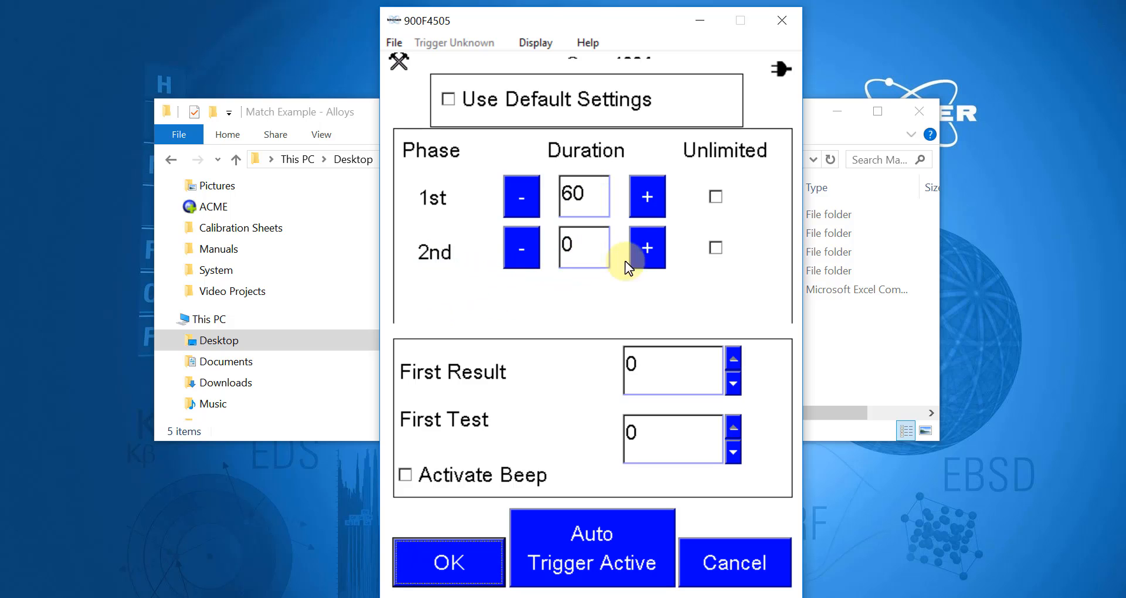
pyautogui.click(448, 560)
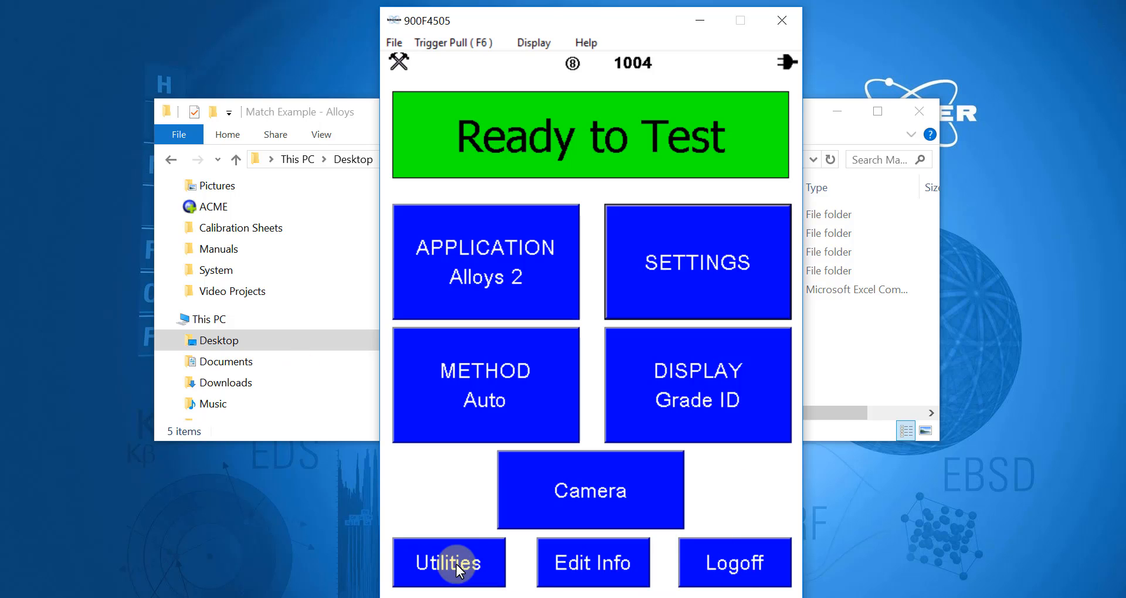
pyautogui.click(702, 23)
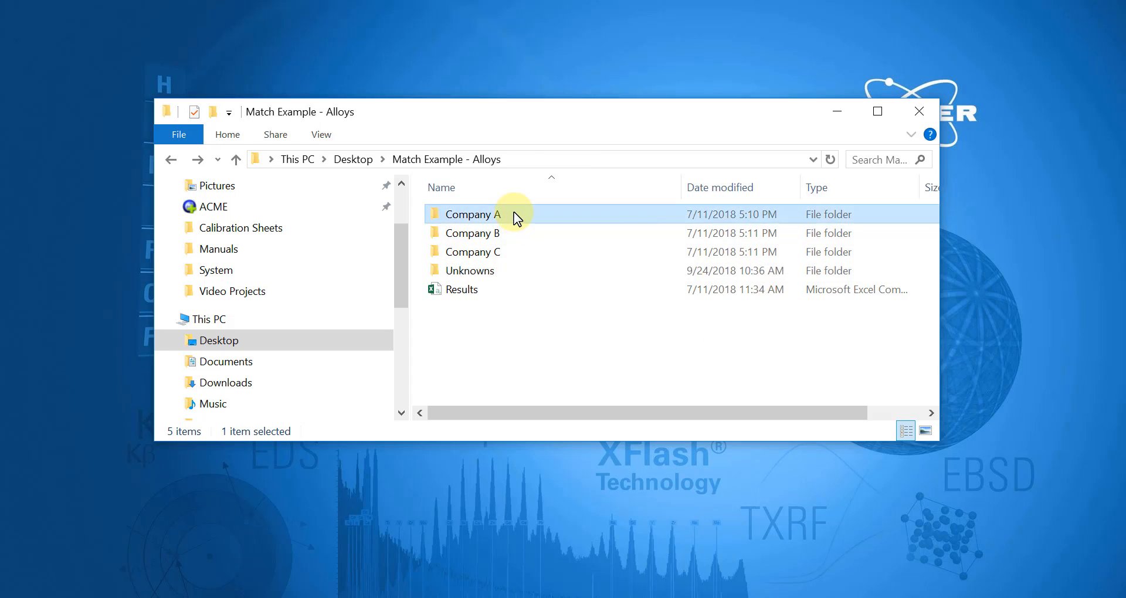
pyautogui.doubleClick(514, 214)
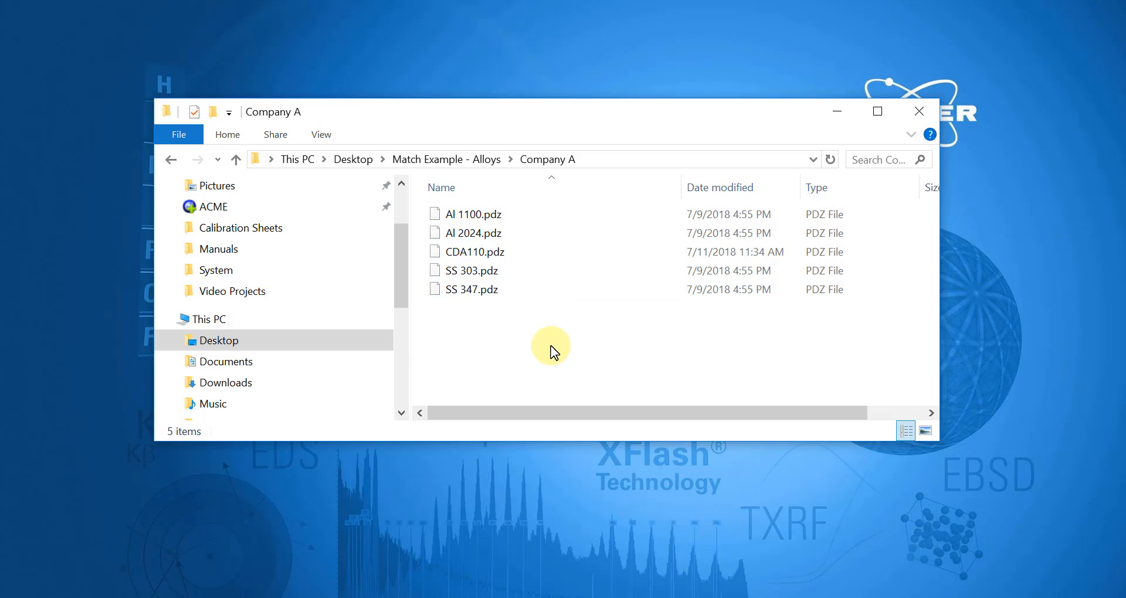
# - Inspect the Unknowns folder, return to Match Example - Alloys, and bring up the Start menu
pyautogui.click(172, 160)
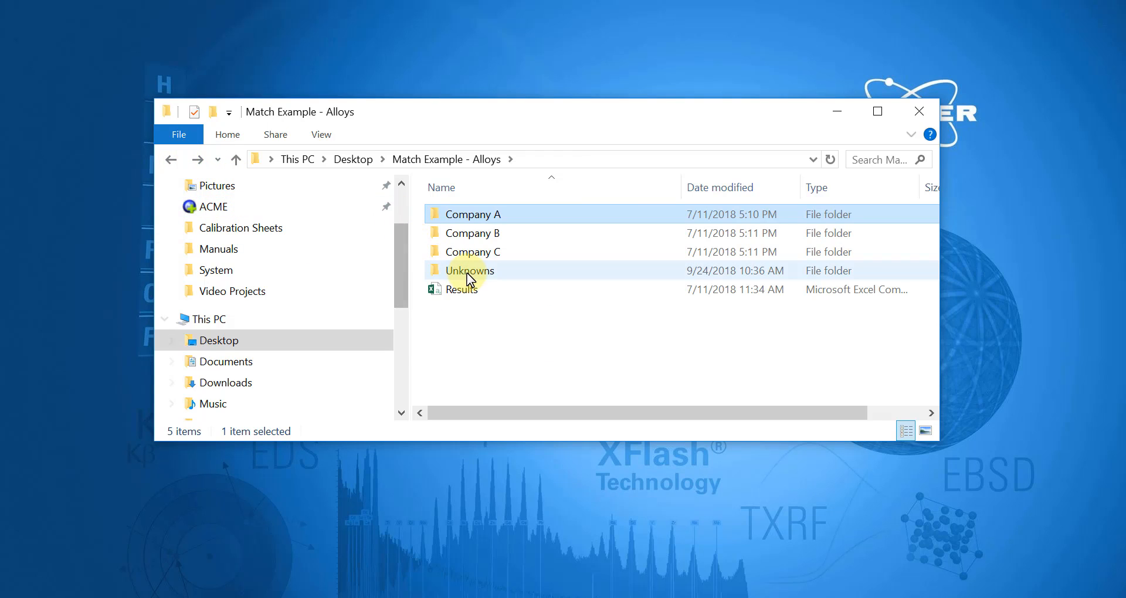
pyautogui.doubleClick(541, 273)
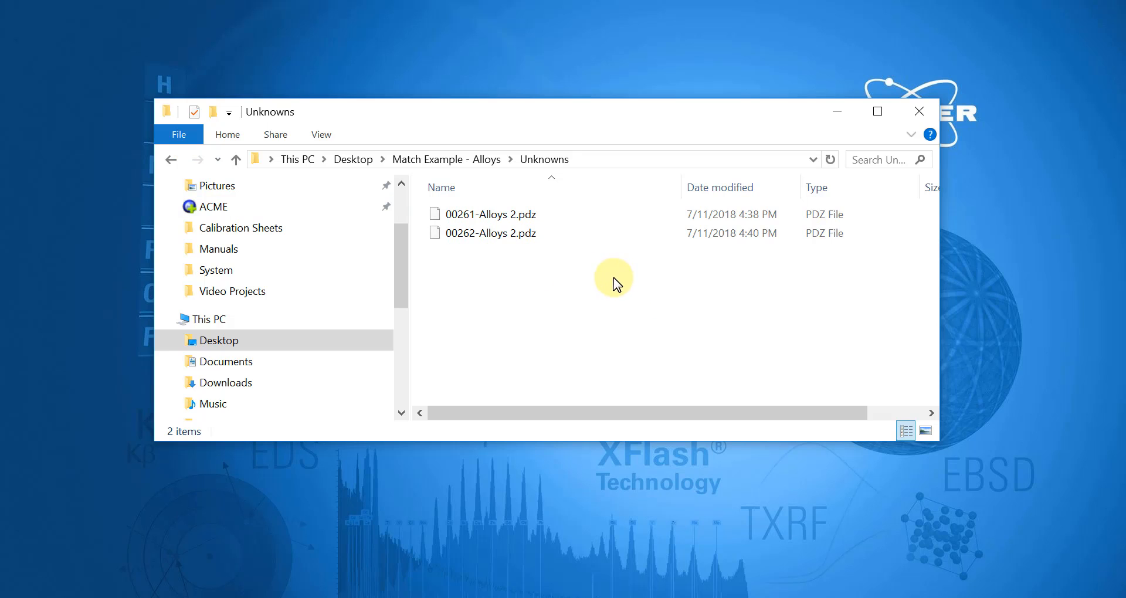
pyautogui.click(174, 156)
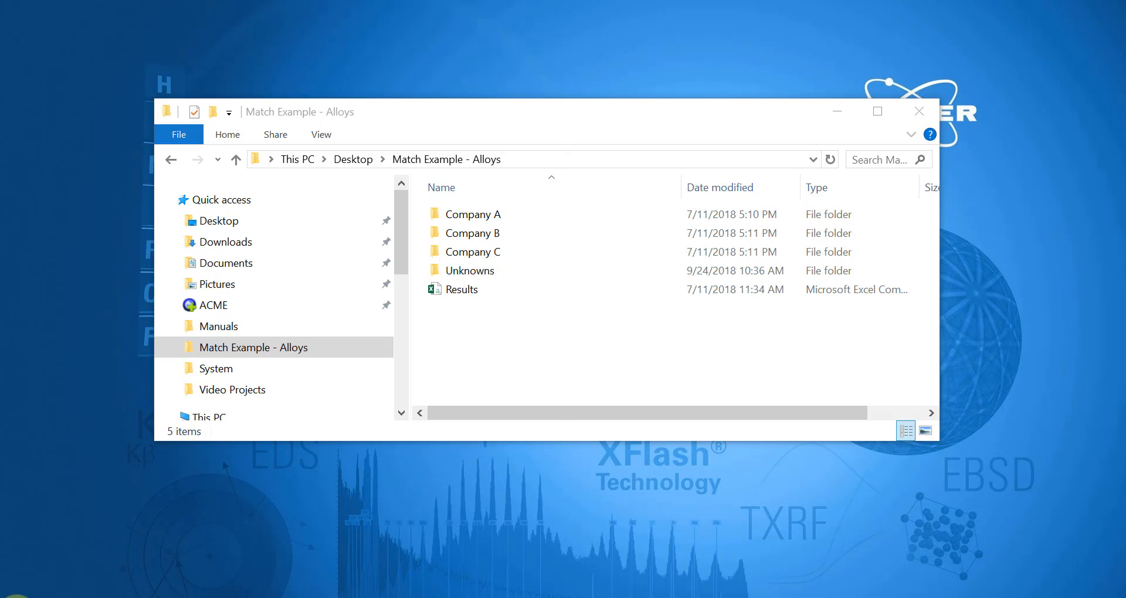
pyautogui.click(14, 597)
# - Launch Artax from the Bruker program group and log in with the account password
pyautogui.scroll(-1, 100, 502)
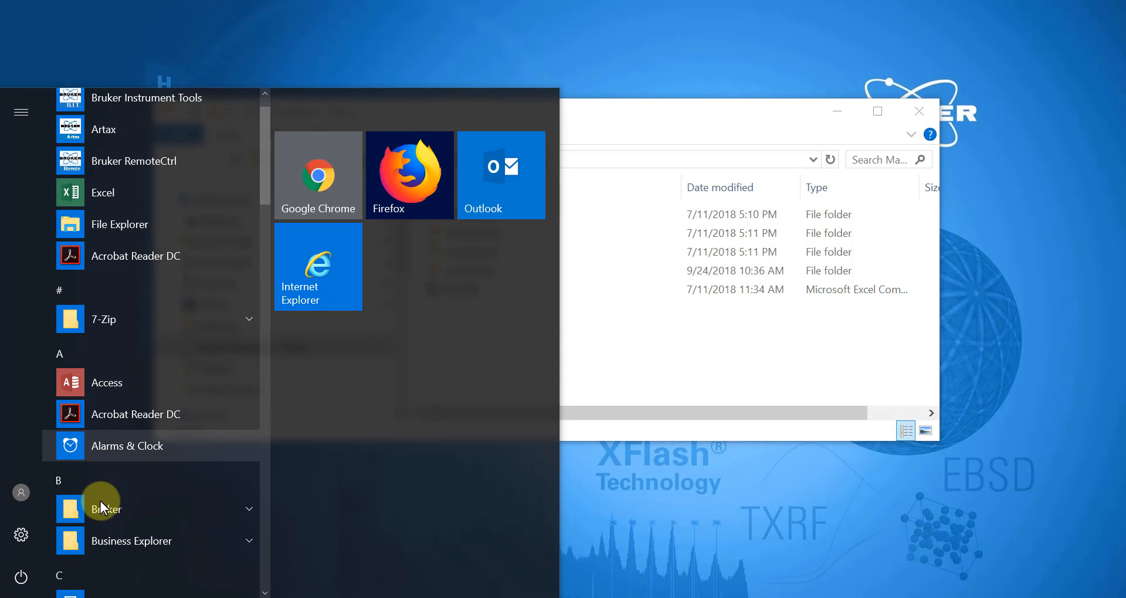
pyautogui.click(100, 504)
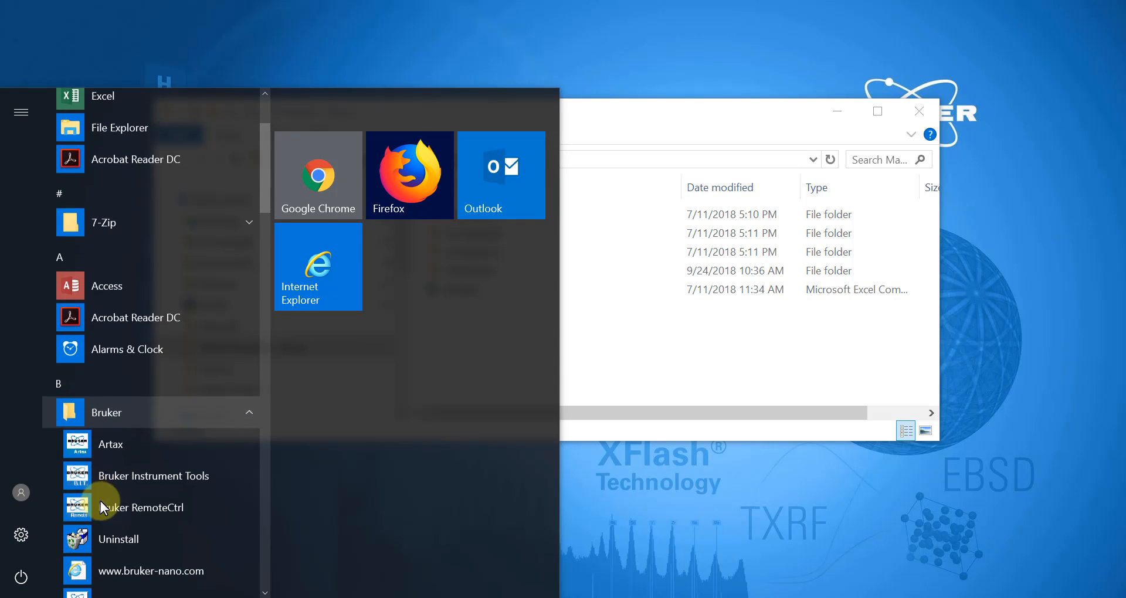
pyautogui.click(111, 452)
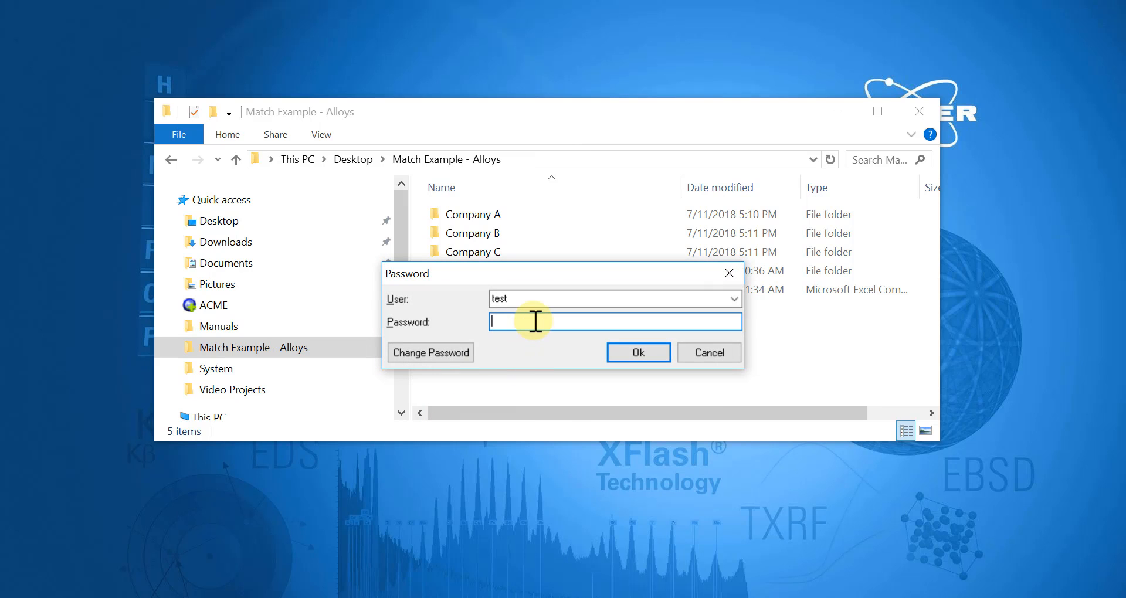
pyautogui.write('test')
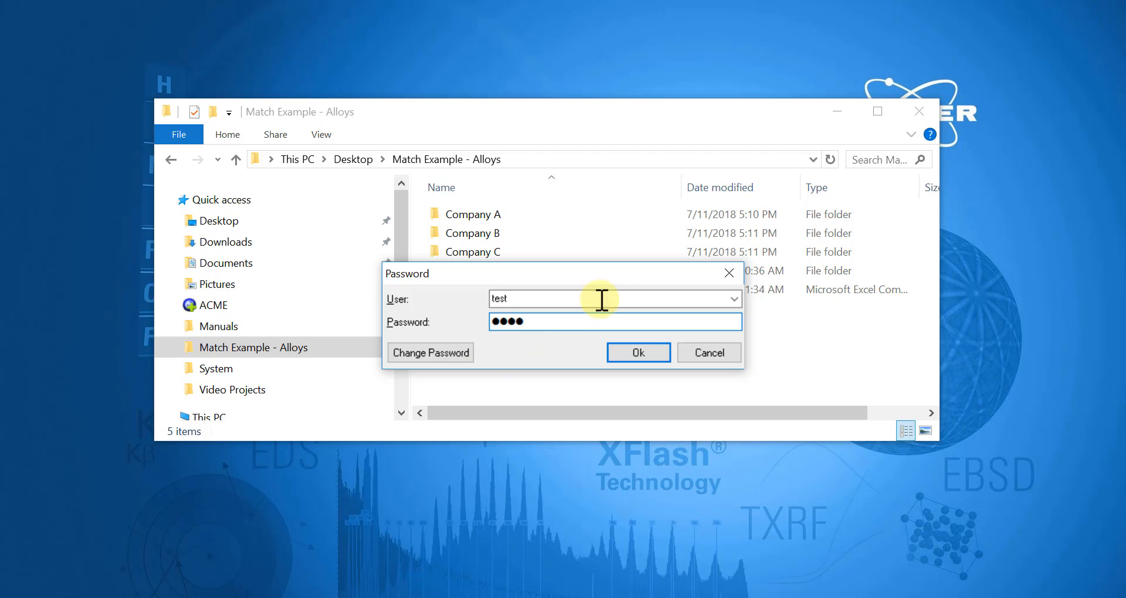
pyautogui.click(639, 349)
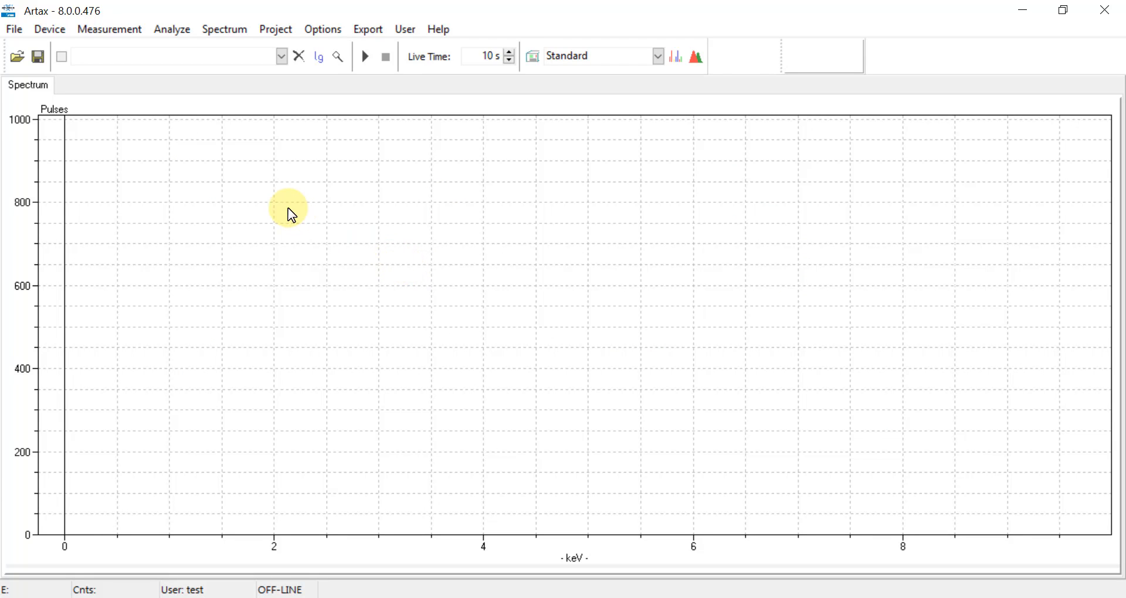
# - Load the five Company A spectra: Al 1100, Al 2024, CDA110, SS 303, SS 347
pyautogui.click(17, 35)
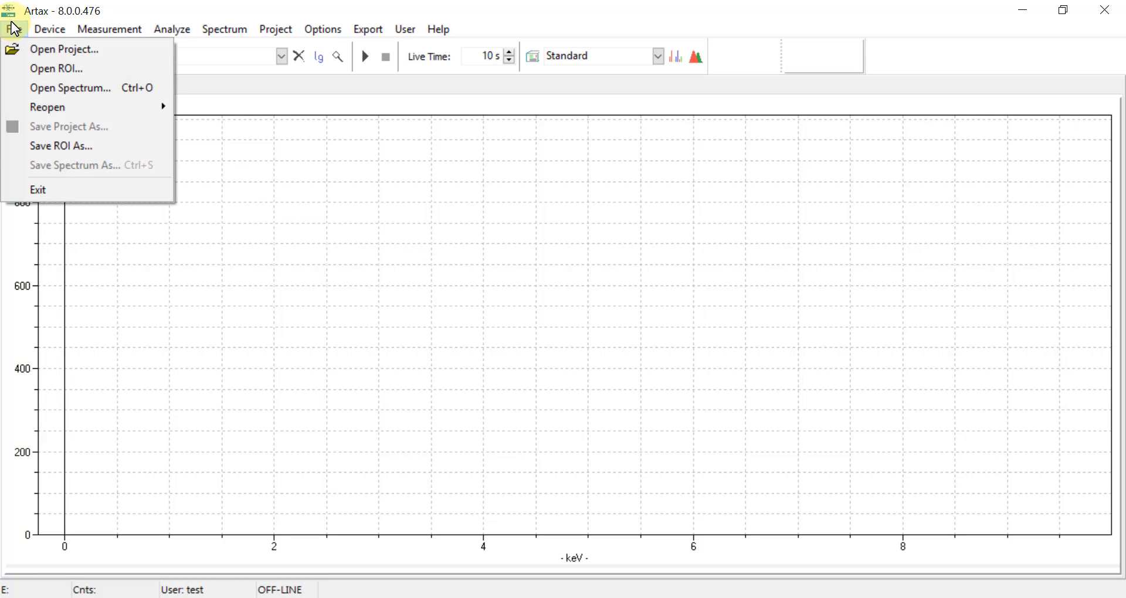
pyautogui.click(43, 88)
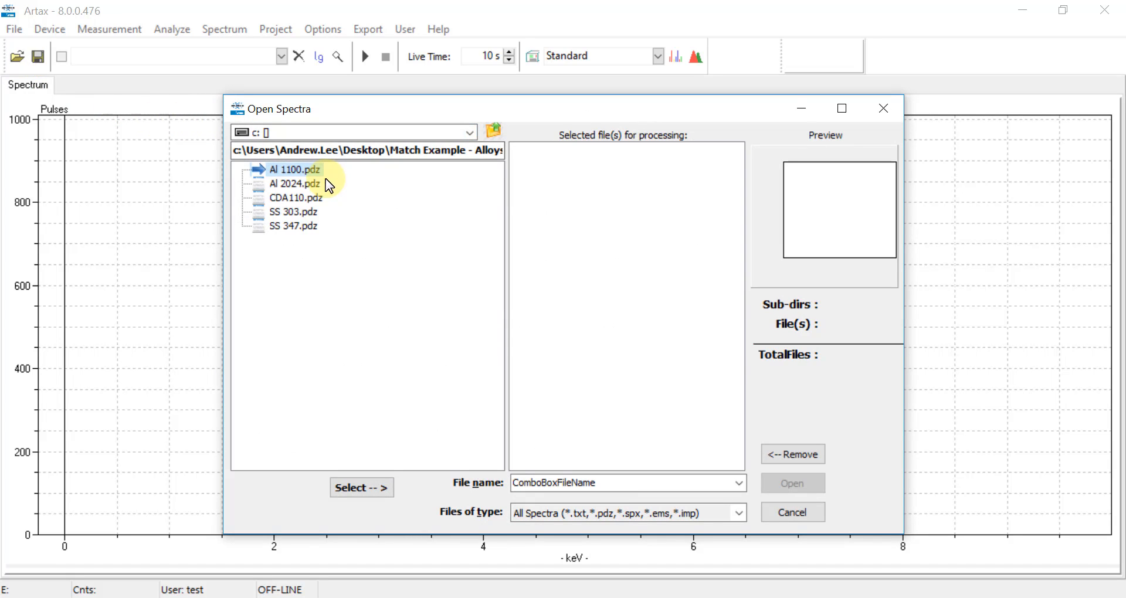
pyautogui.keyDown('shift'); pyautogui.click(284, 225); pyautogui.keyUp('shift')
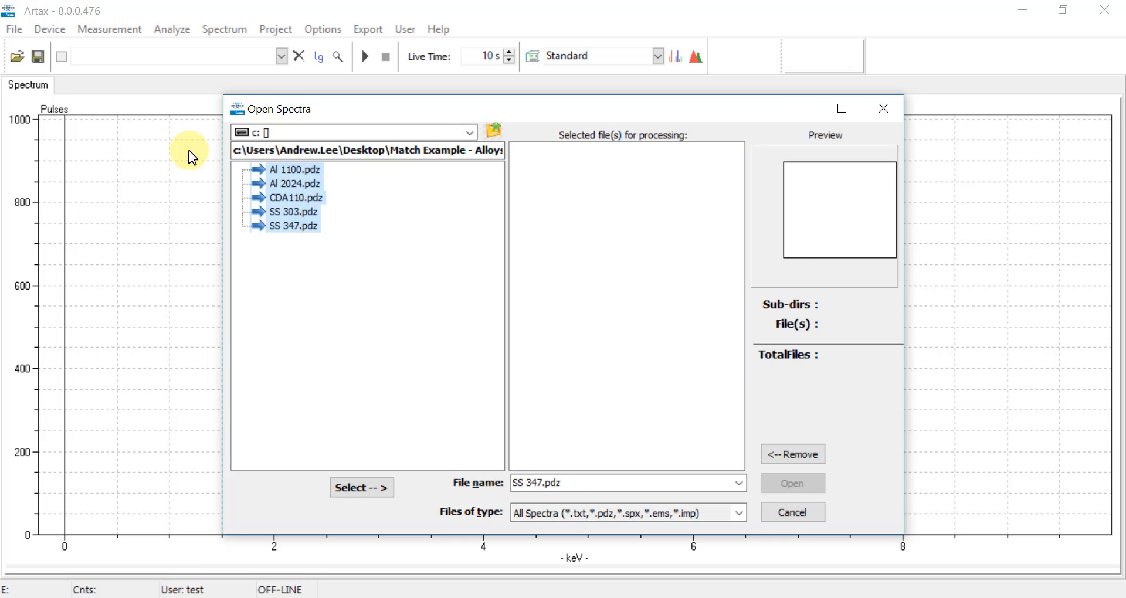
pyautogui.click(360, 489)
pyautogui.click(697, 478)
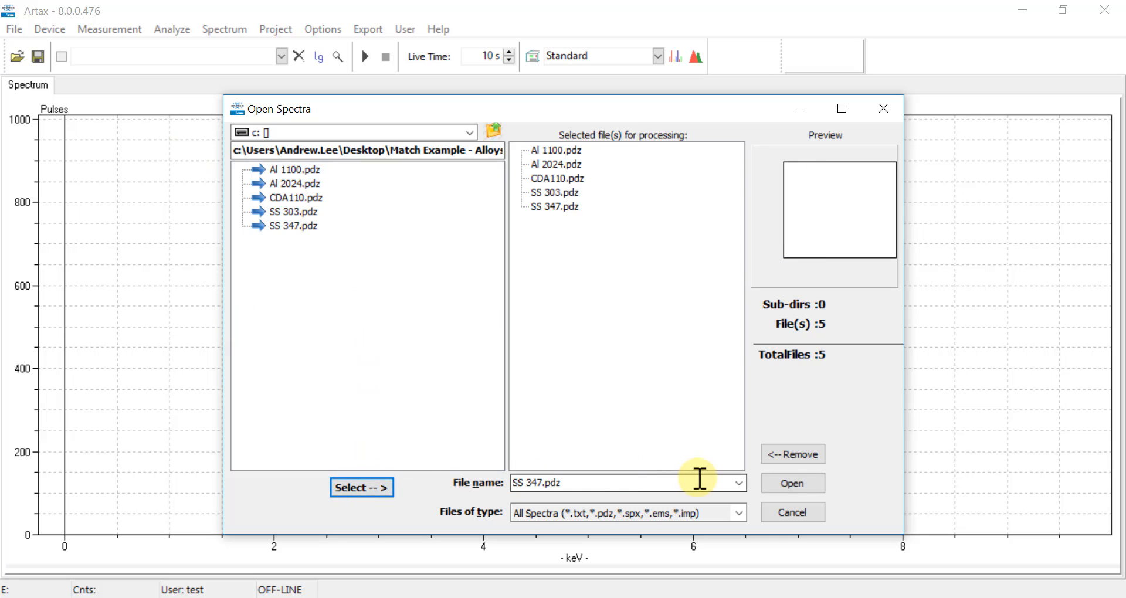
pyautogui.click(792, 485)
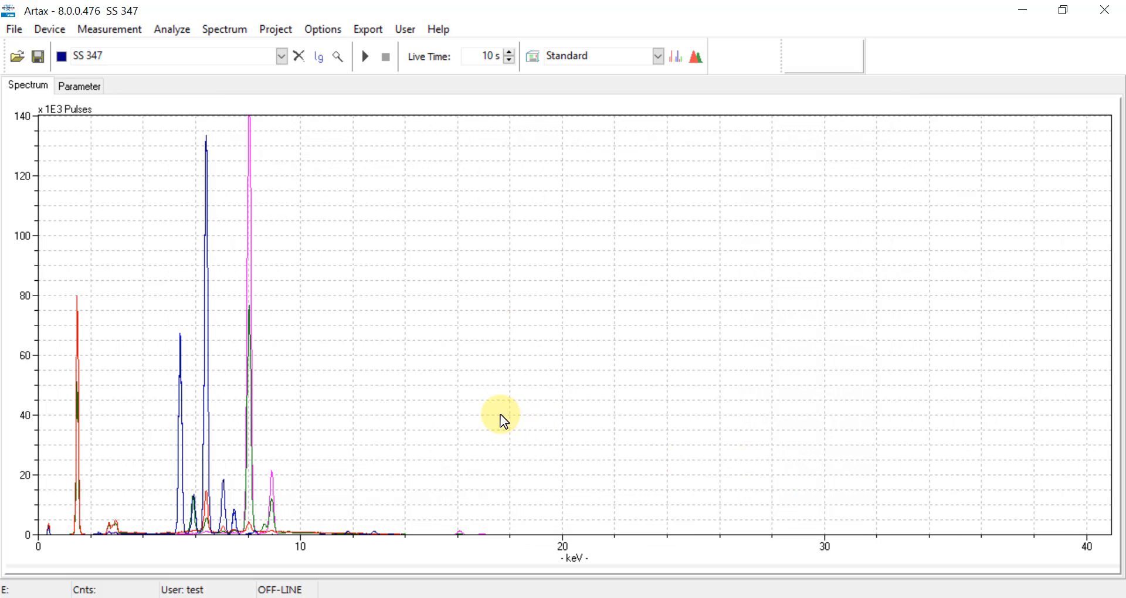
# - Check the list of loaded spectra, then start a new empty project
pyautogui.click(282, 57)
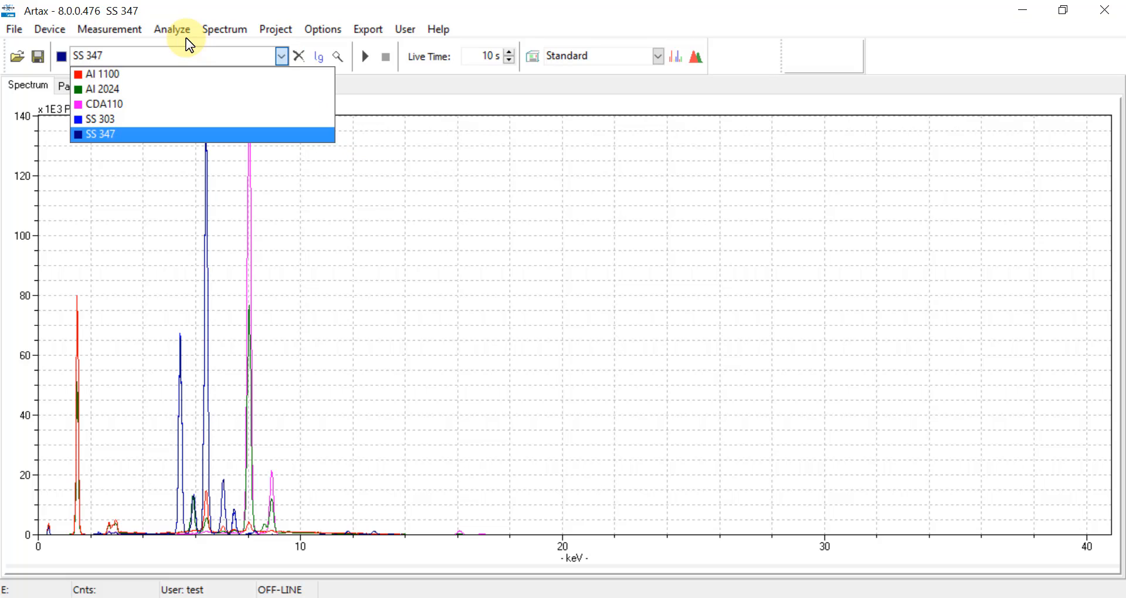
pyautogui.click(186, 38)
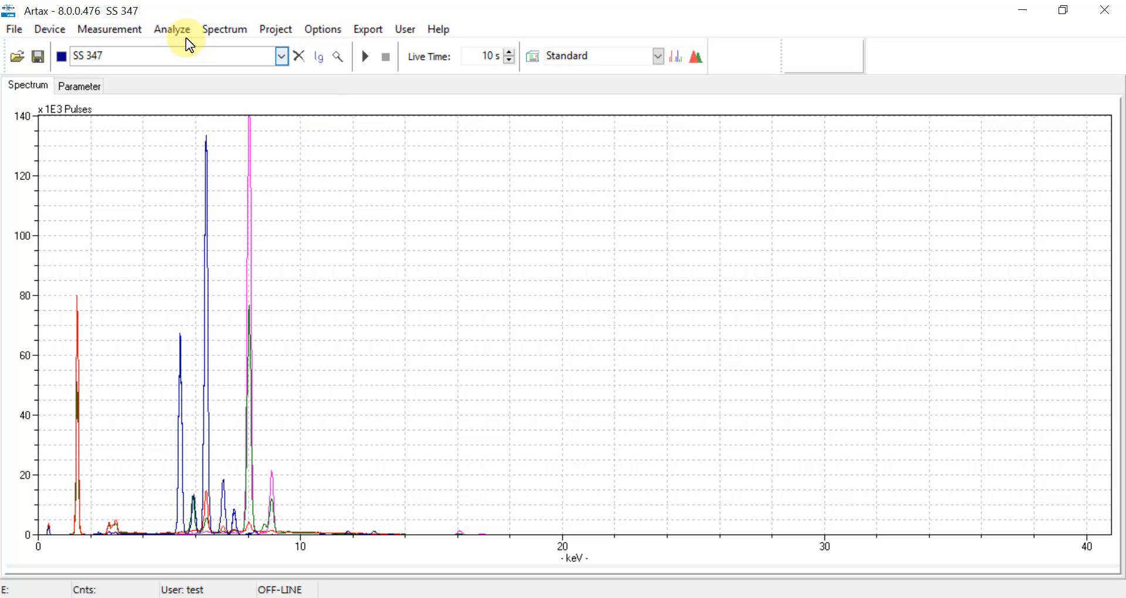
pyautogui.click(277, 35)
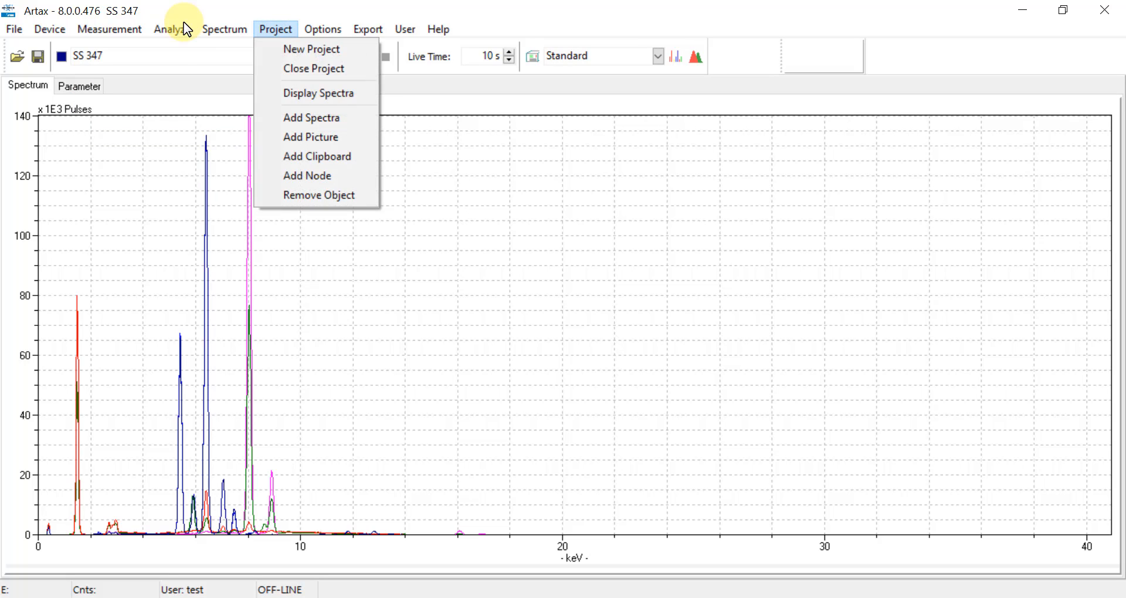
pyautogui.click(270, 47)
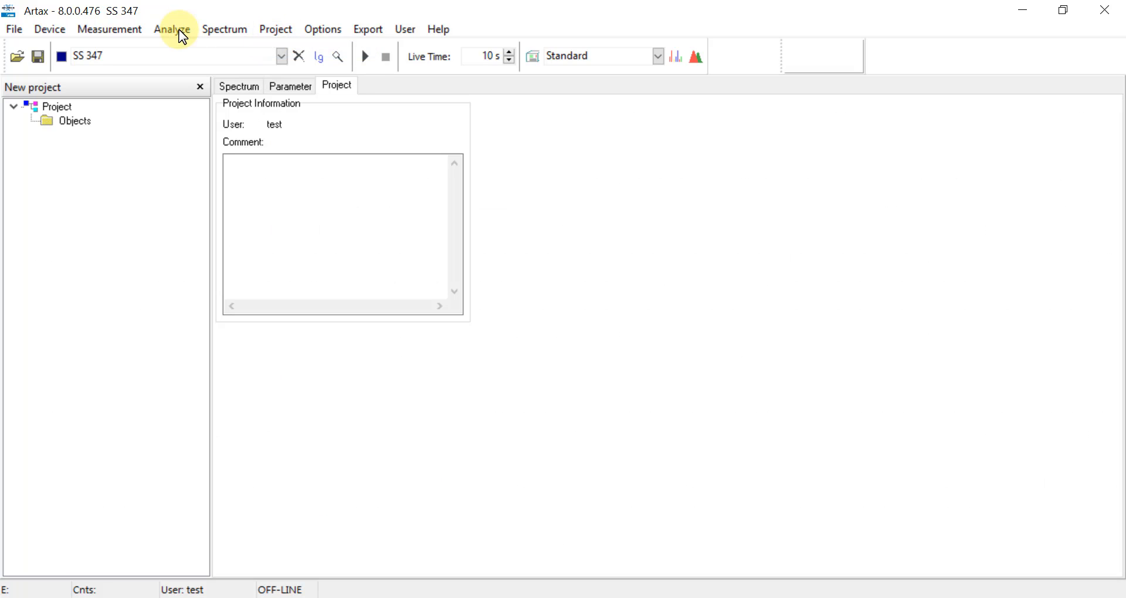
# - Add the five loaded spectra to the project's Objects and expand the node
pyautogui.rightClick(82, 122)
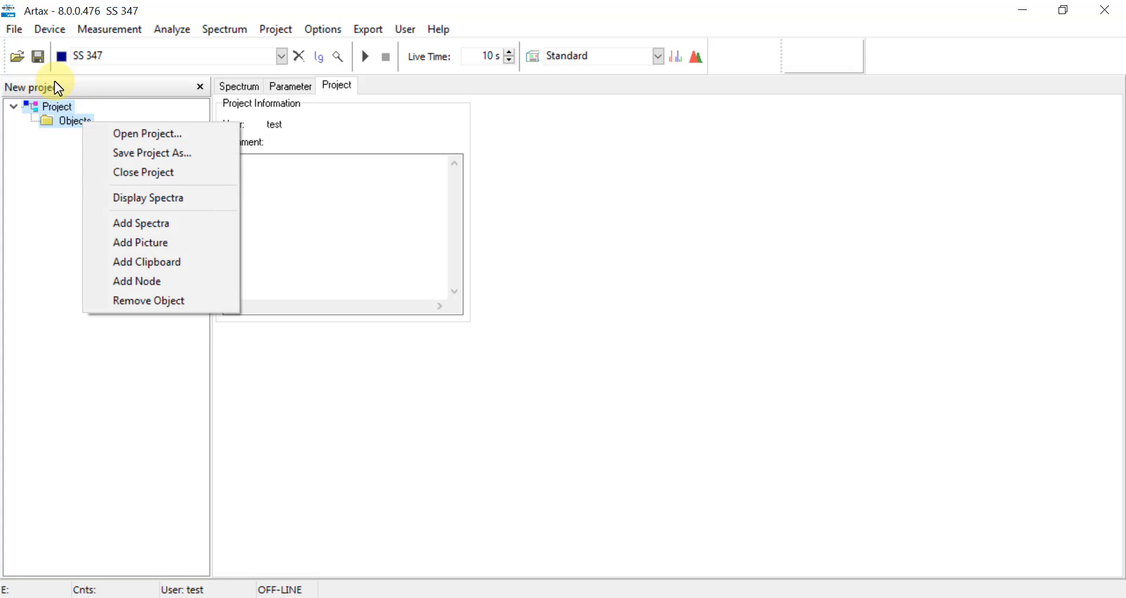
pyautogui.click(100, 227)
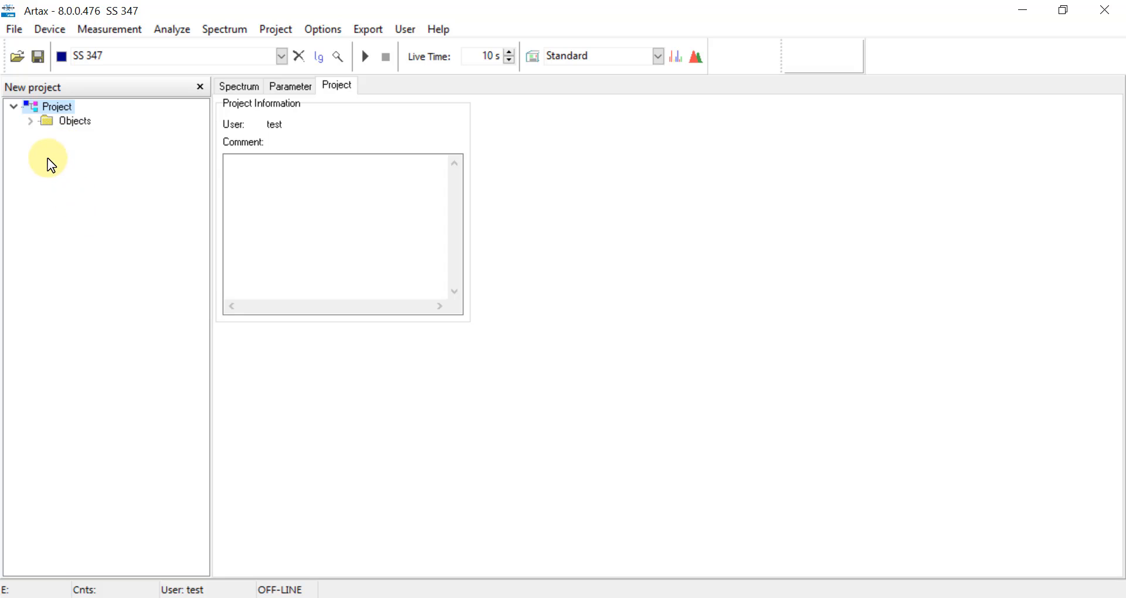
pyautogui.click(30, 121)
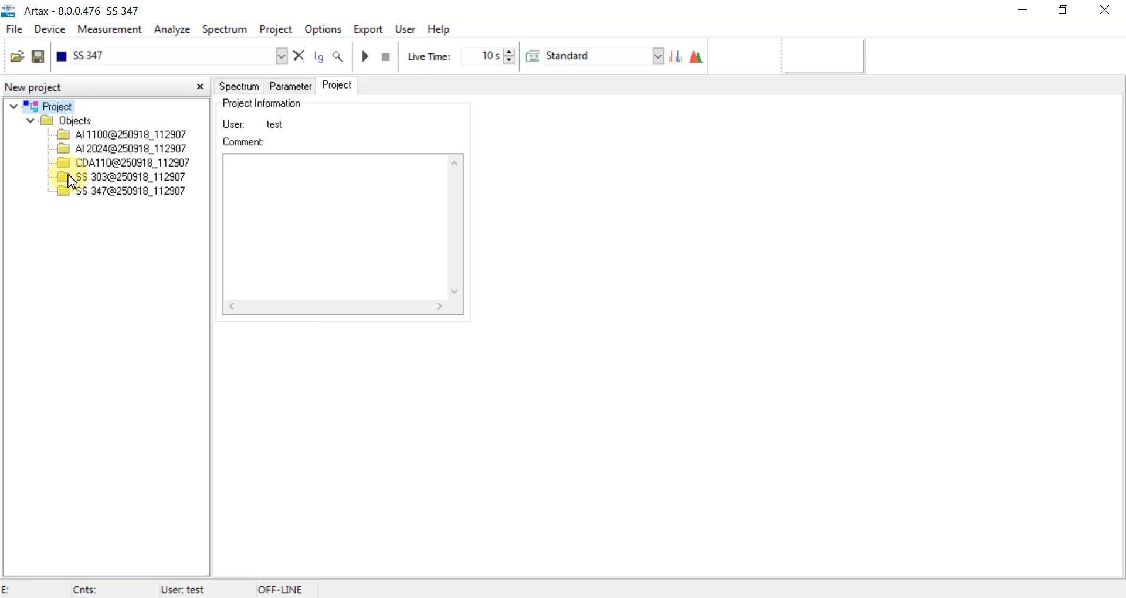
pyautogui.click(17, 29)
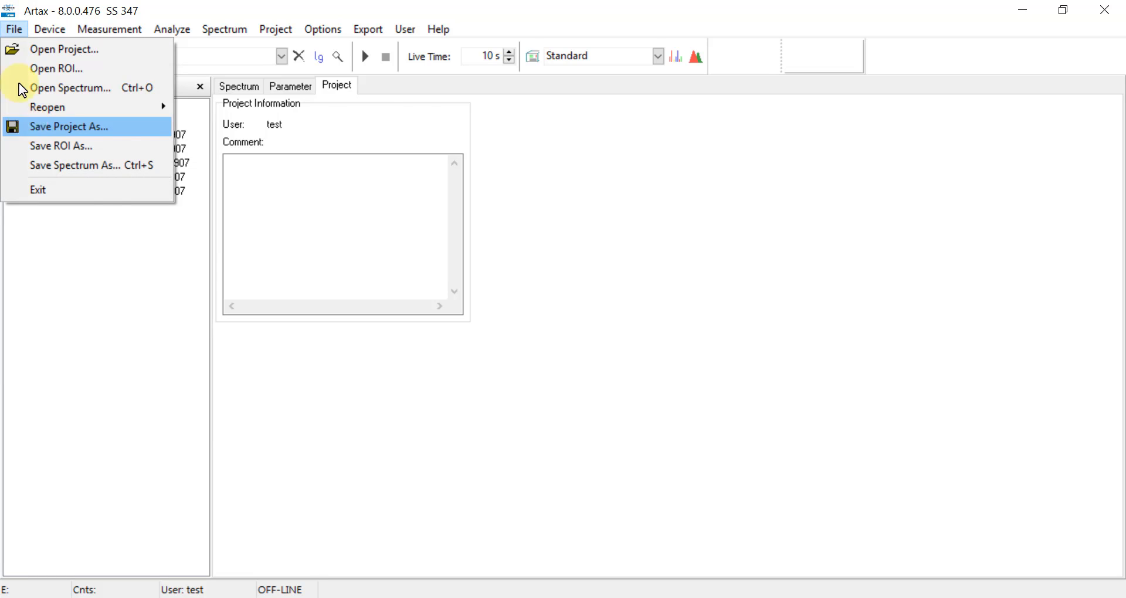
# - Save the project as Company A Lib.rtx in the Match Example - Alloys folder
pyautogui.click(29, 126)
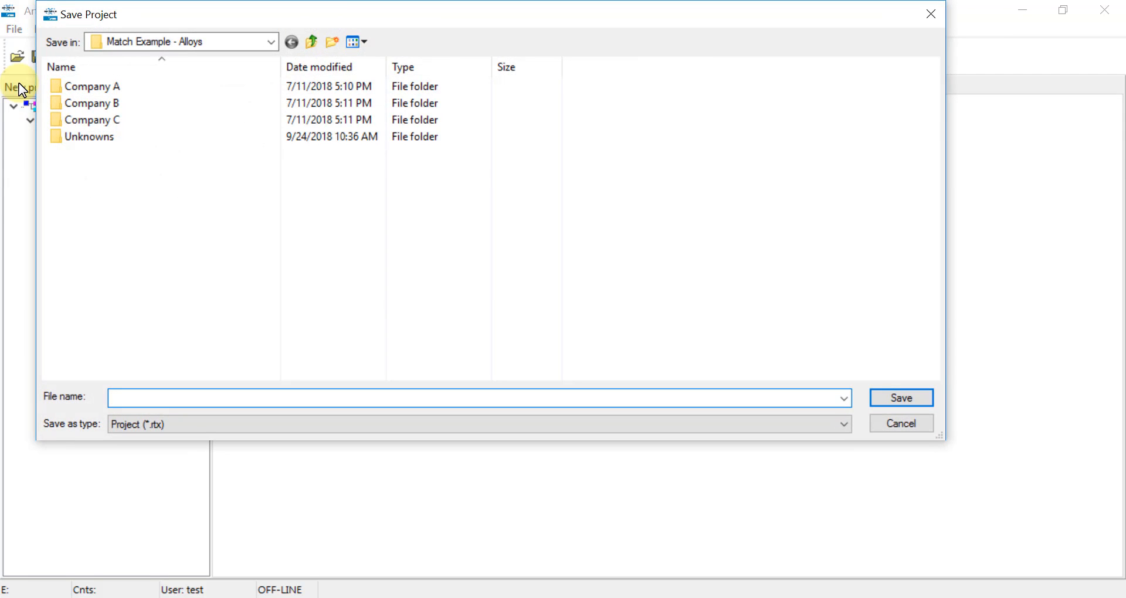
pyautogui.write('Com')
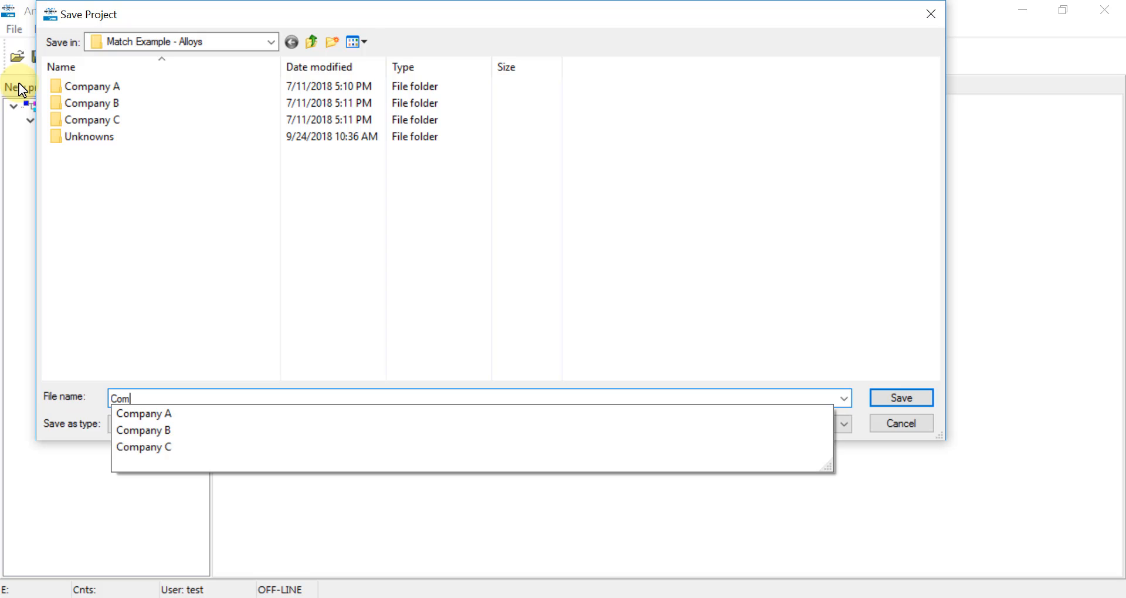
pyautogui.write('pany A Lib')
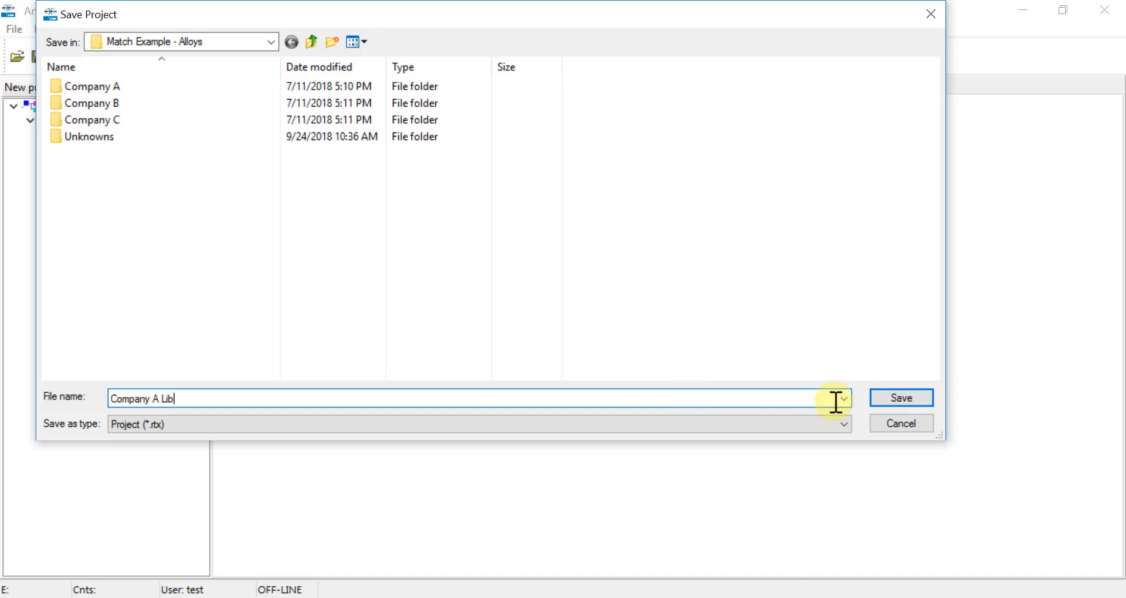
pyautogui.click(902, 401)
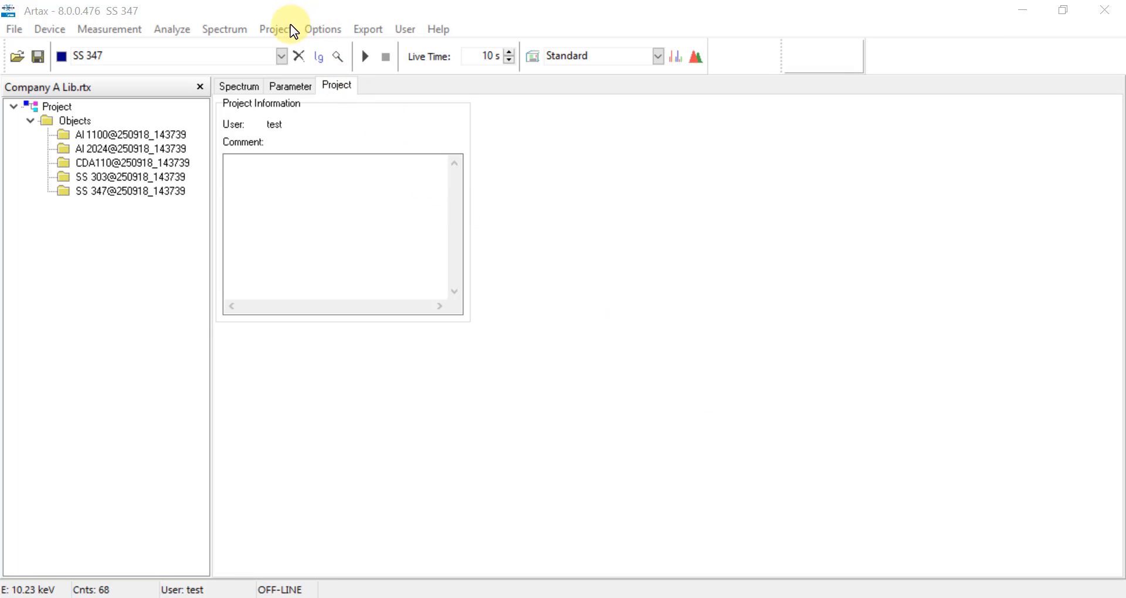
# - Close the Company A project and clear all spectra from the chart
pyautogui.click(276, 29)
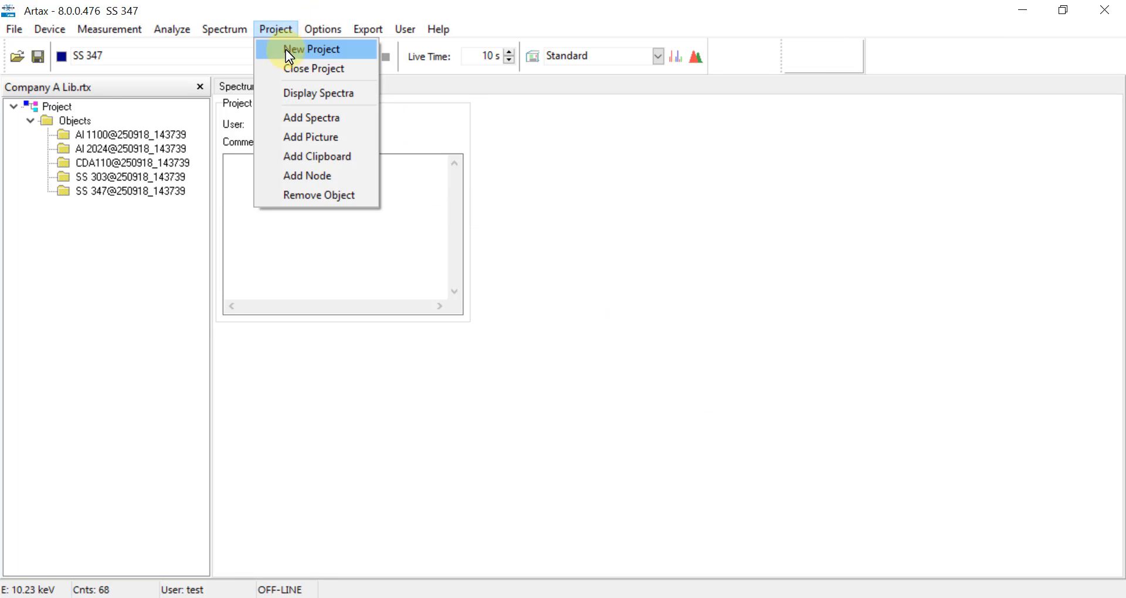
pyautogui.click(289, 69)
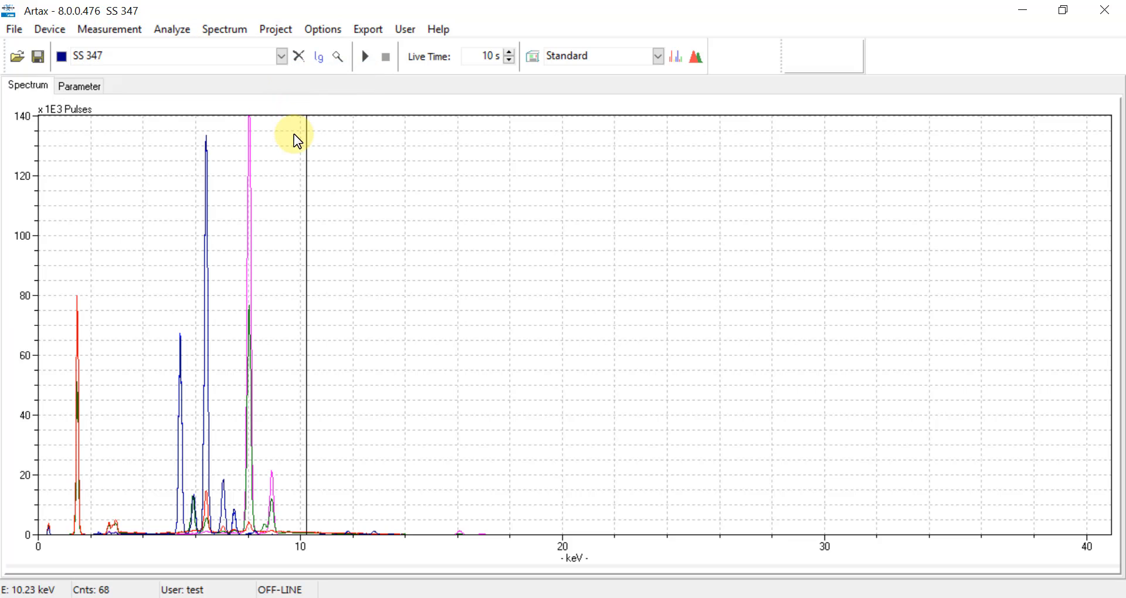
pyautogui.click(295, 62)
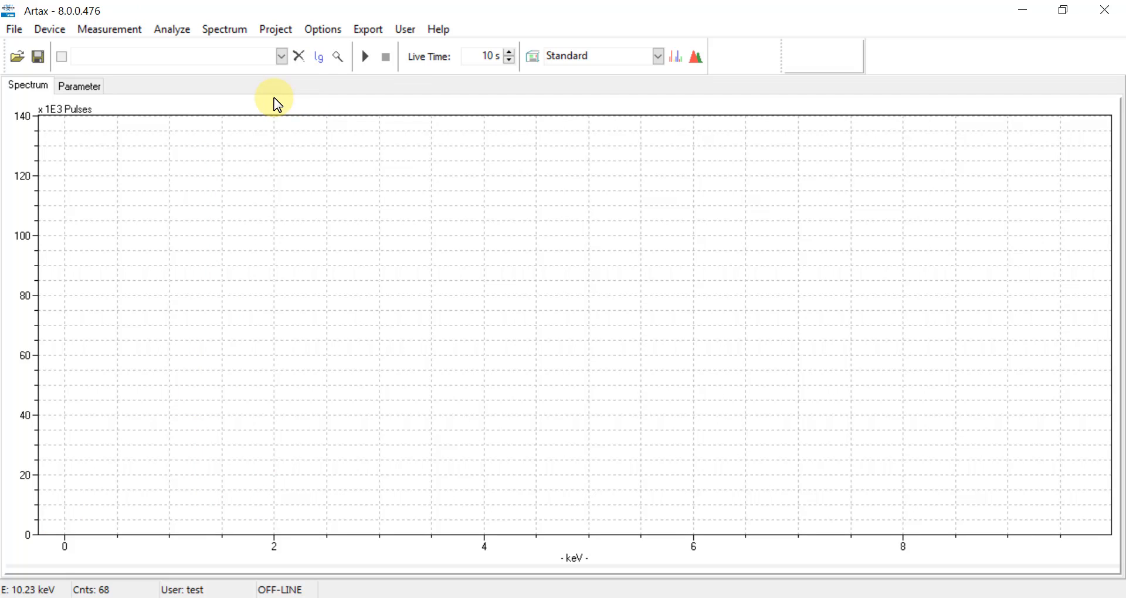
# - Load the four Company B spectra: Al 3003, CDA510, CDA630 and SS 304
pyautogui.click(16, 29)
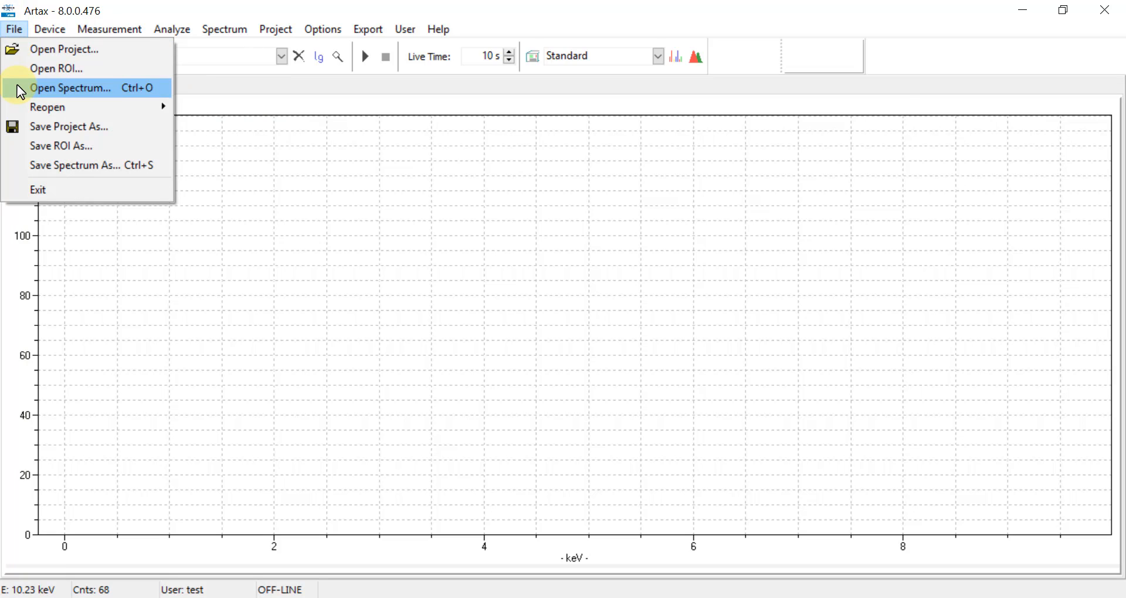
pyautogui.click(20, 89)
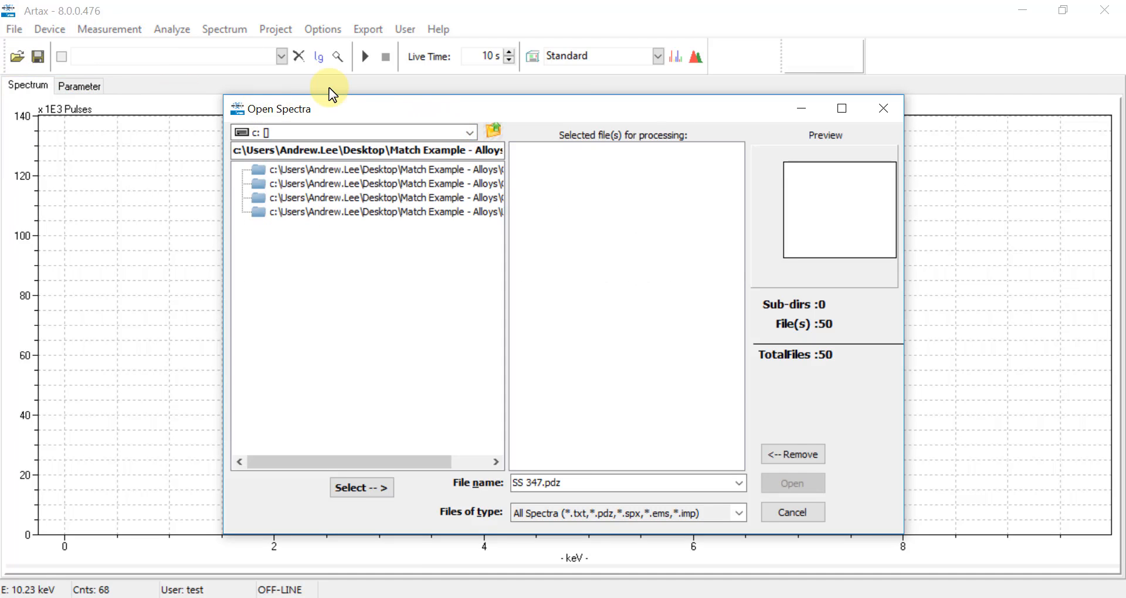
pyautogui.doubleClick(460, 189)
pyautogui.click(311, 170)
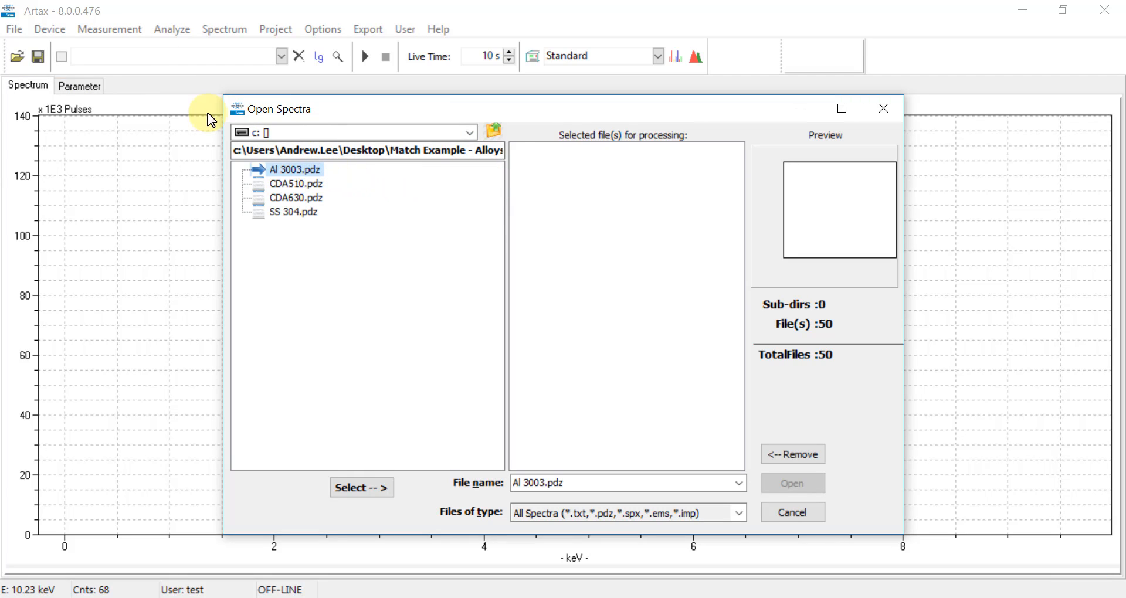
pyautogui.keyDown('shift'); pyautogui.click(307, 213); pyautogui.keyUp('shift')
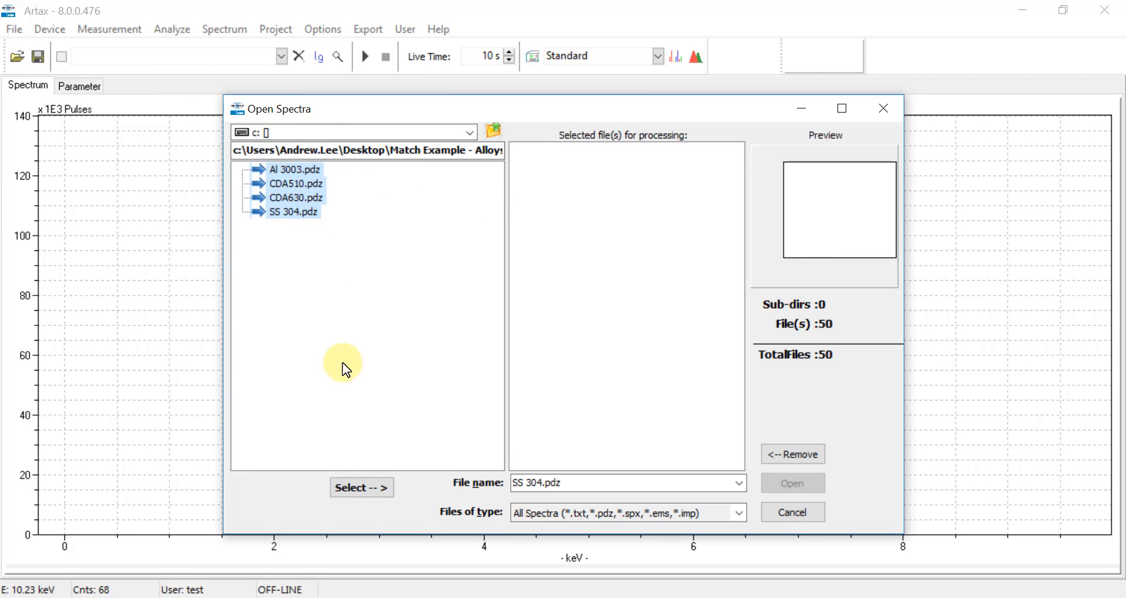
pyautogui.click(376, 484)
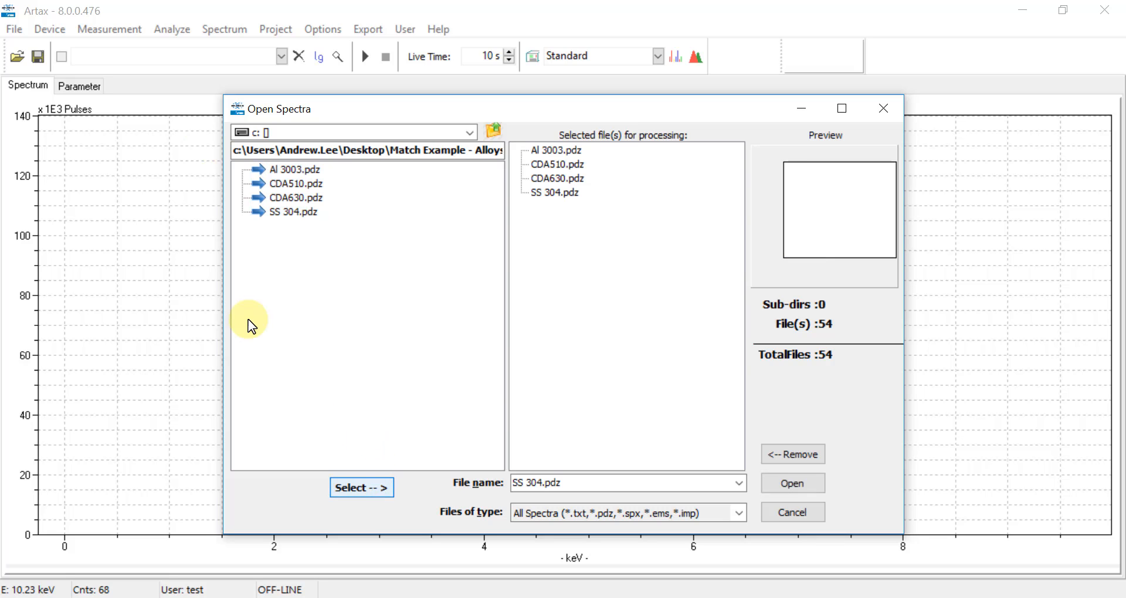
pyautogui.click(784, 485)
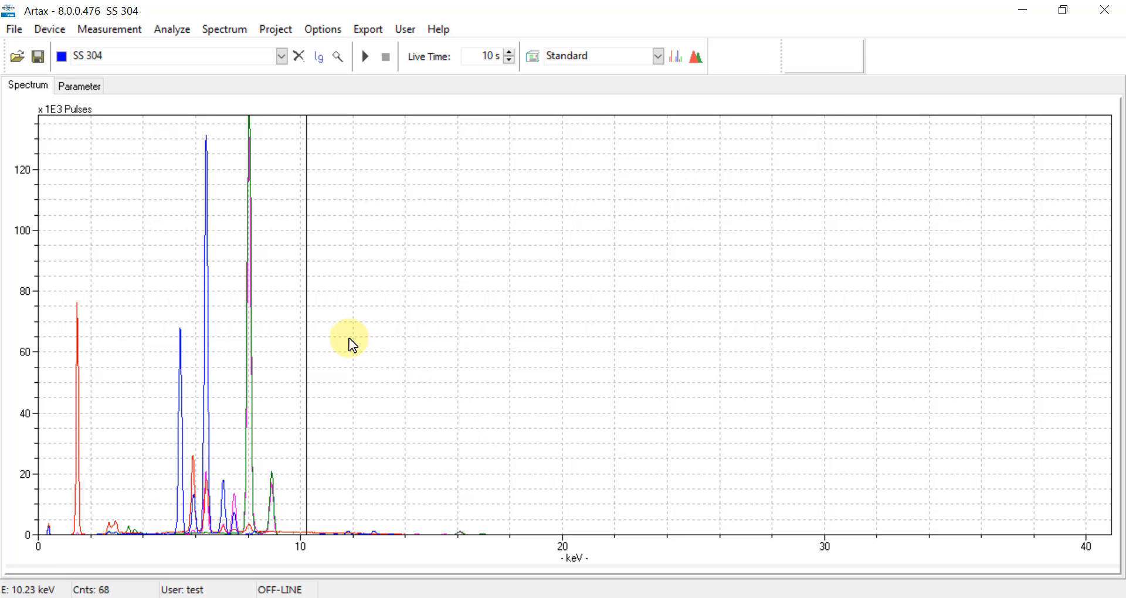
# - Create a new project holding Al 3003, CDA510, CDA630 and SS 304 as objects
pyautogui.click(278, 43)
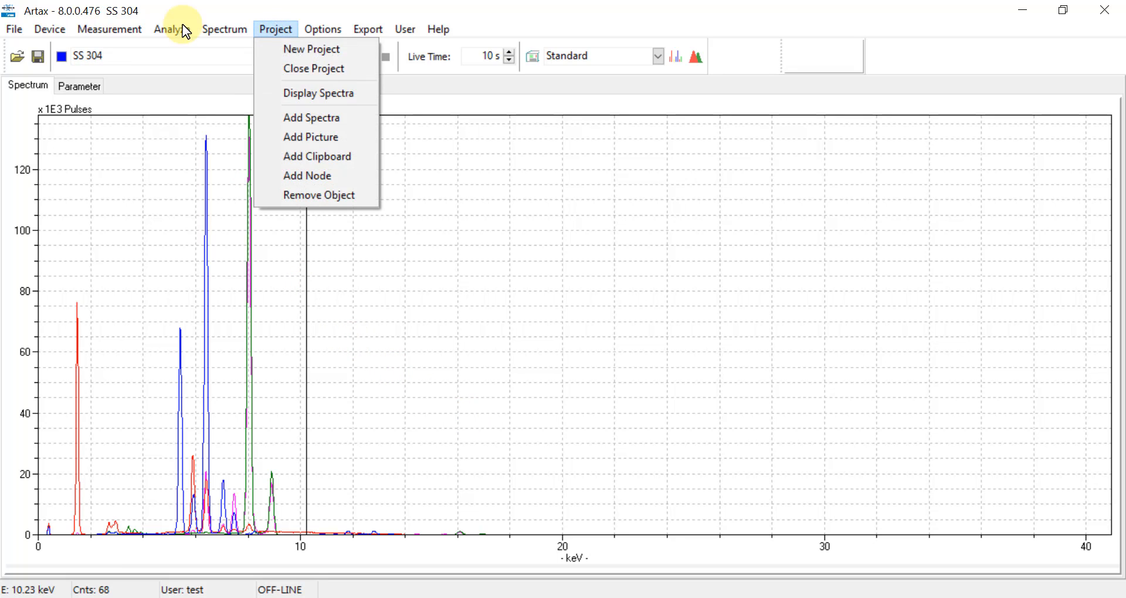
pyautogui.click(288, 47)
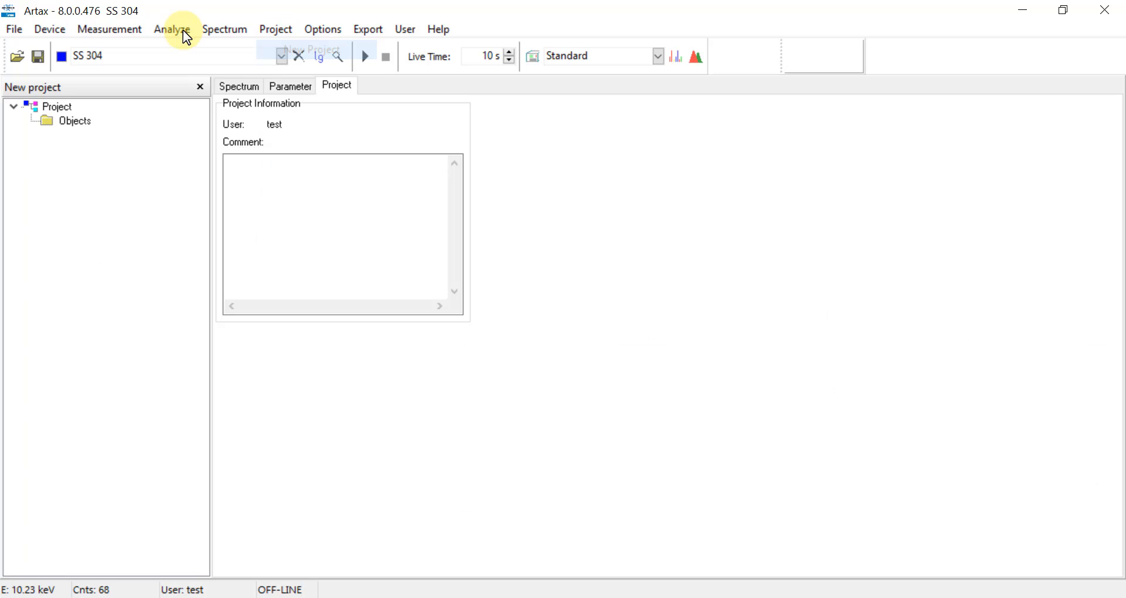
pyautogui.rightClick(67, 124)
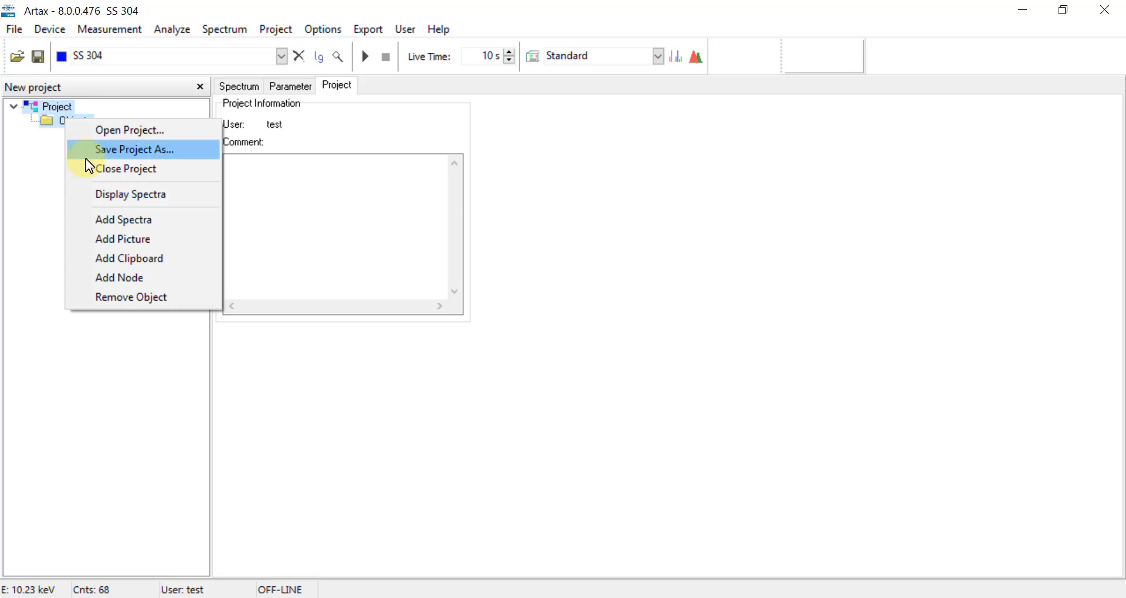
pyautogui.click(110, 214)
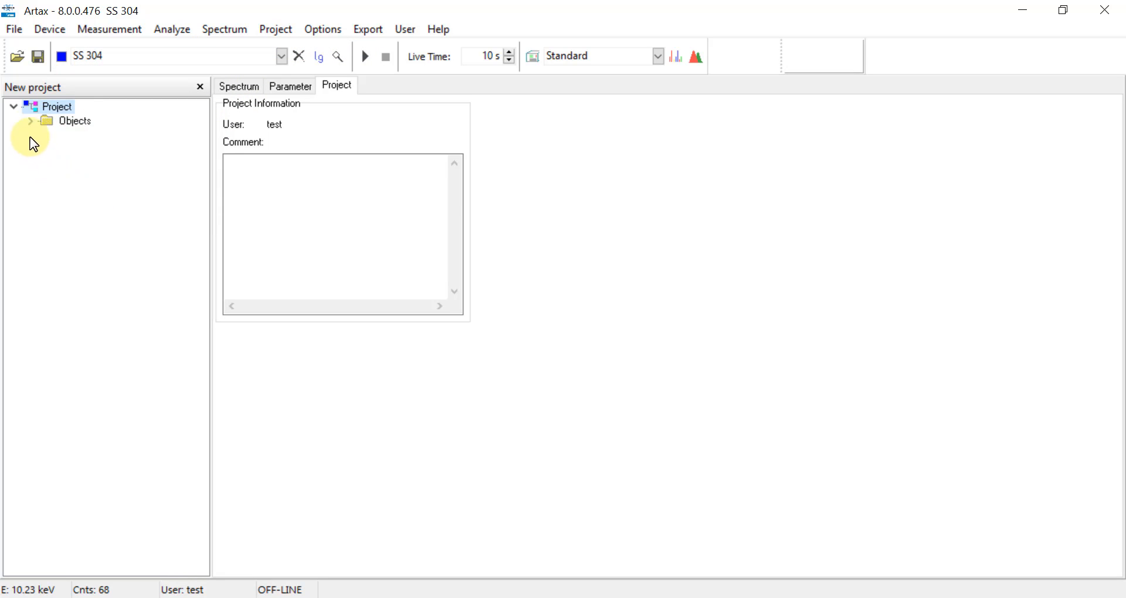
pyautogui.click(30, 122)
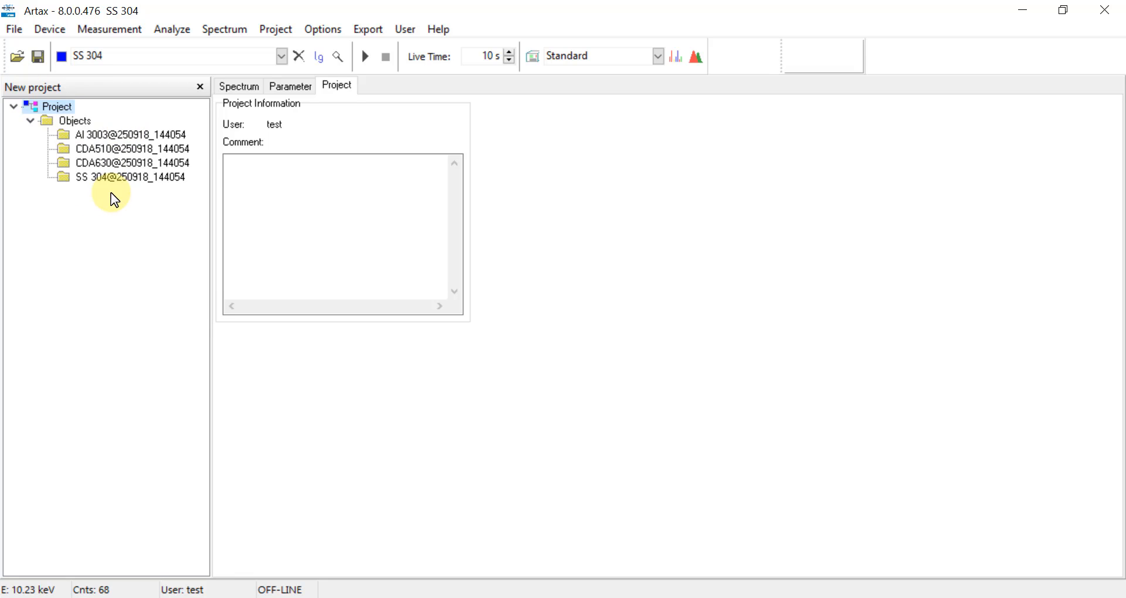
# - Save the four-spectrum project as Company B Lib.rtx
pyautogui.click(11, 30)
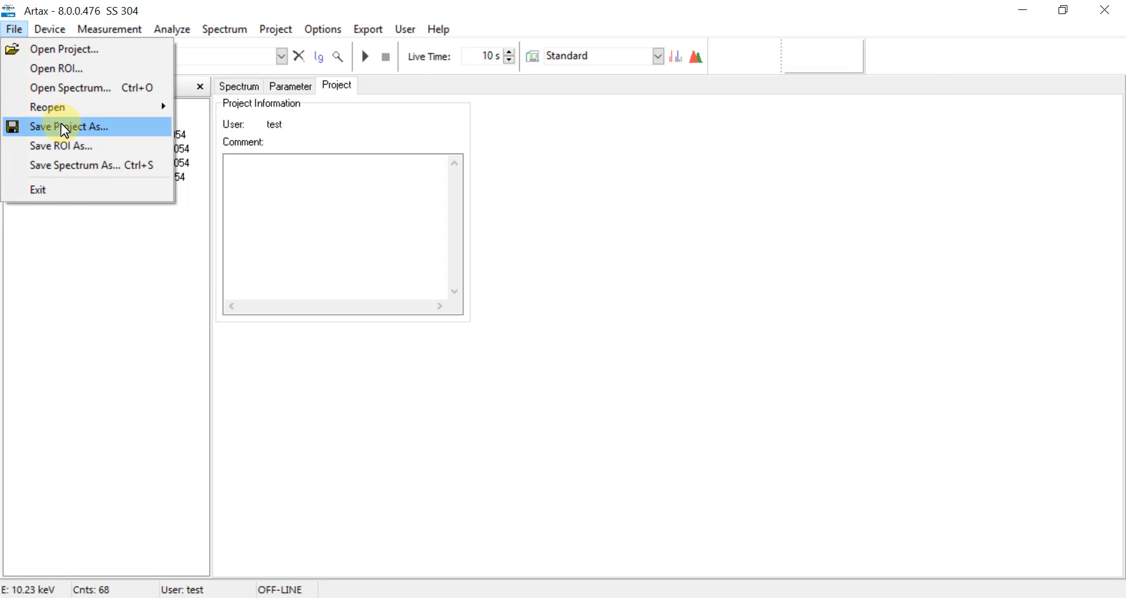
pyautogui.click(65, 130)
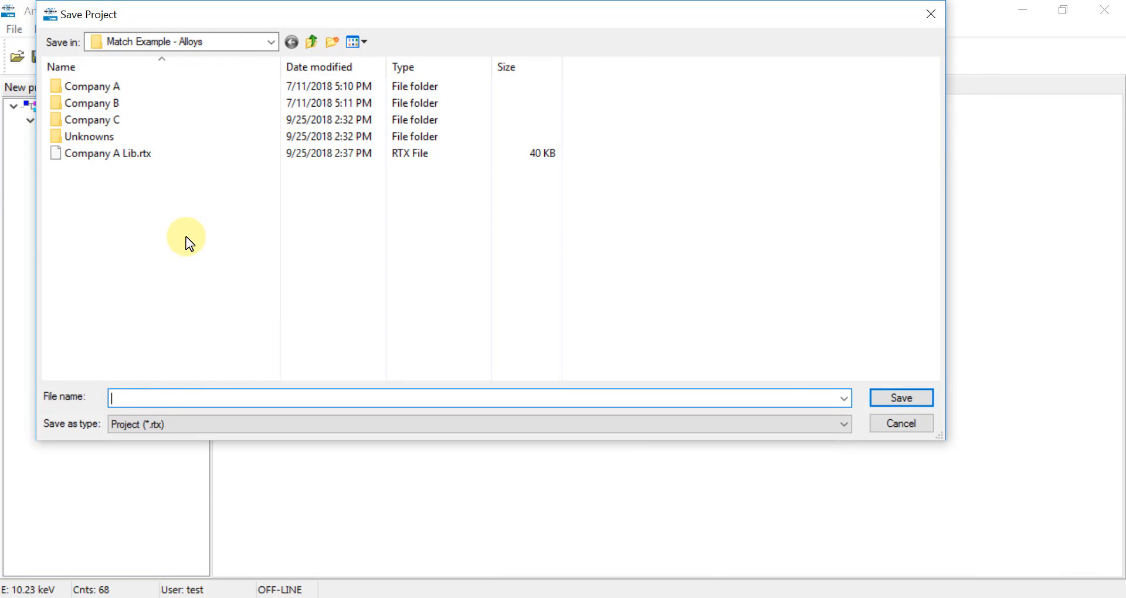
pyautogui.write('Company B Lib')
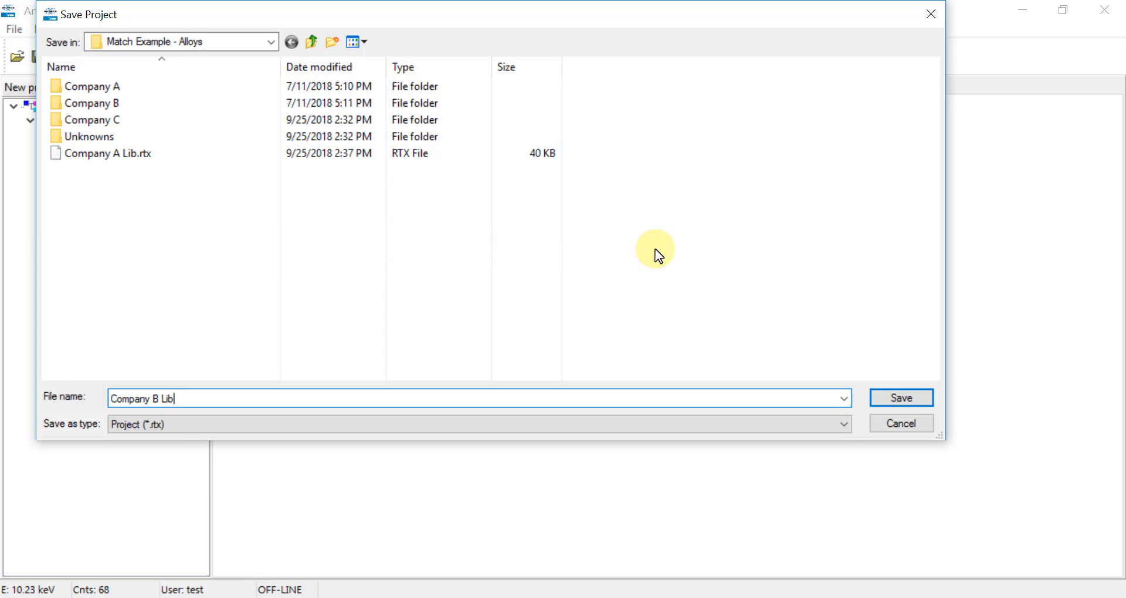
pyautogui.click(897, 399)
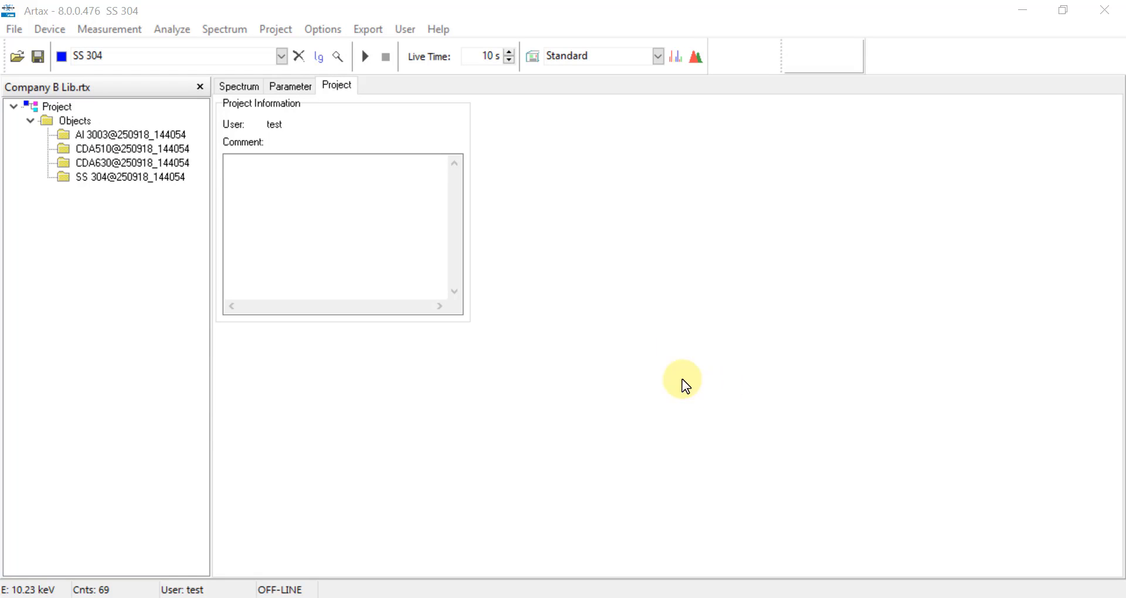
# - Close the Company B project and clear all spectra from the chart
pyautogui.click(283, 29)
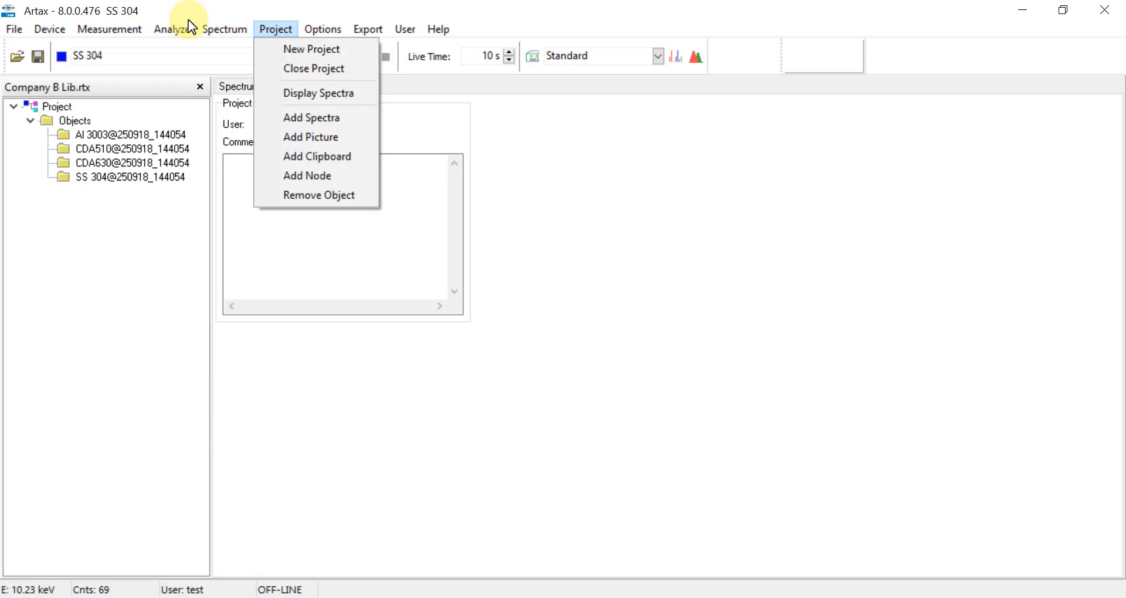
pyautogui.click(290, 69)
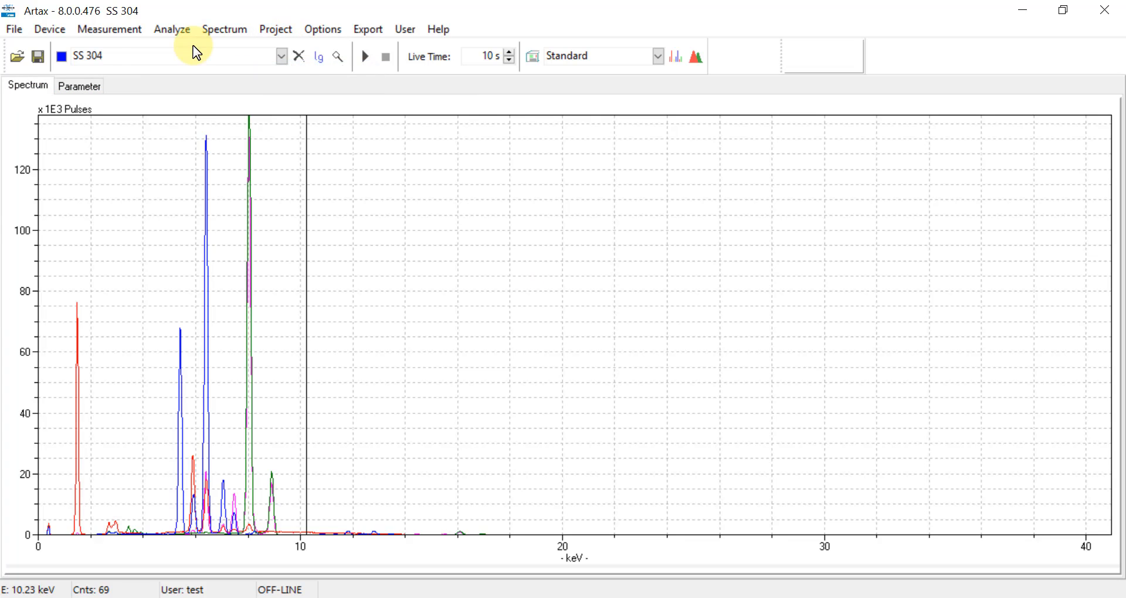
pyautogui.click(299, 57)
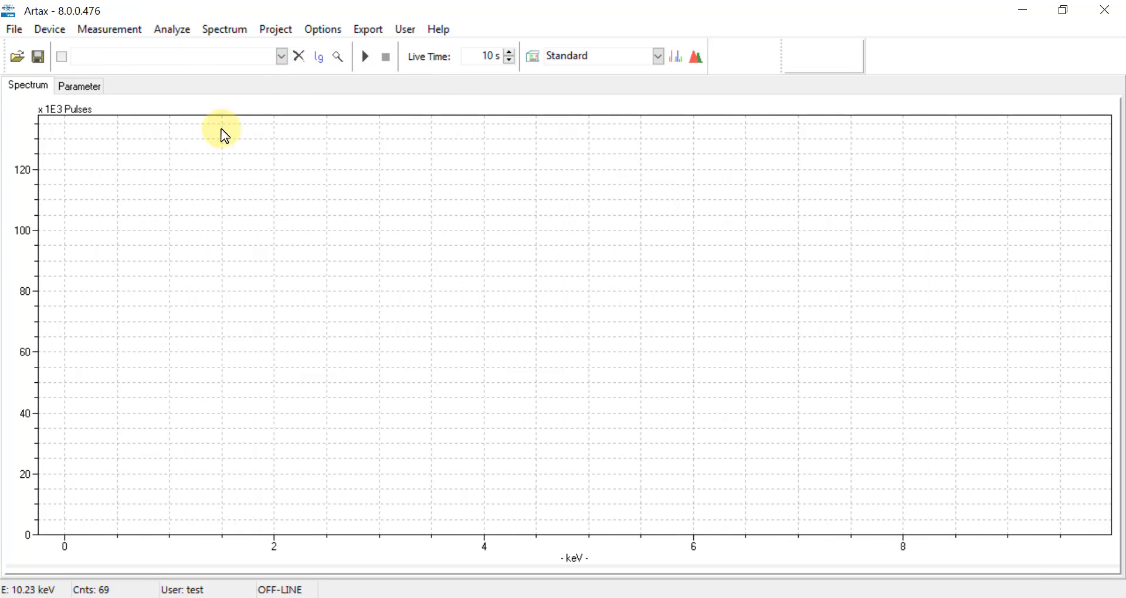
# - Load Al 6061, Al 7075, CDA614, CDA655 and SS 316 from the Company C folder
pyautogui.click(14, 32)
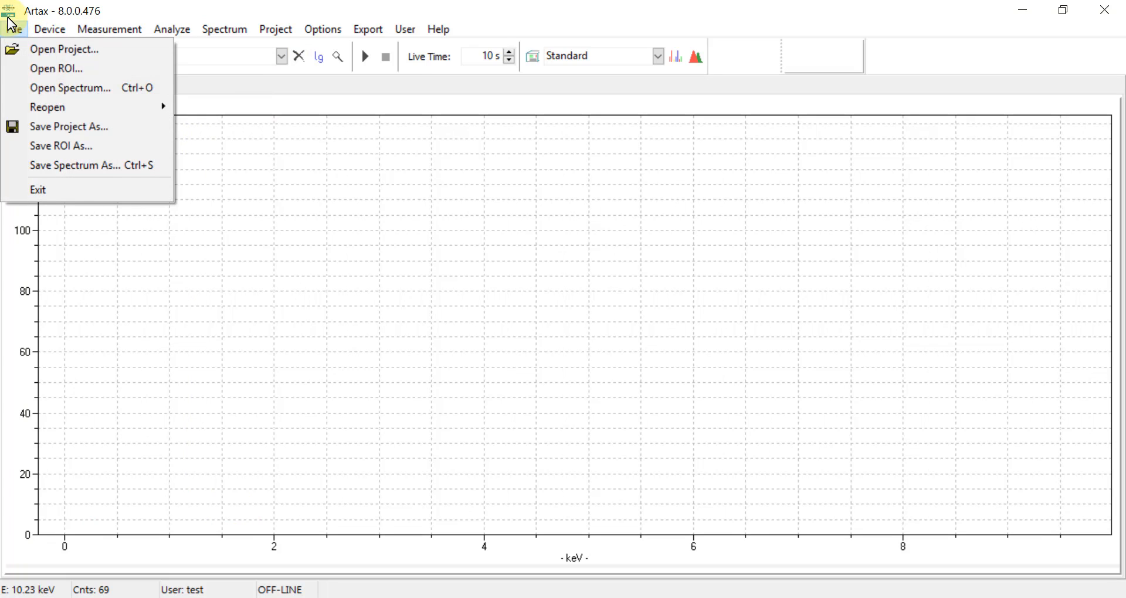
pyautogui.click(41, 89)
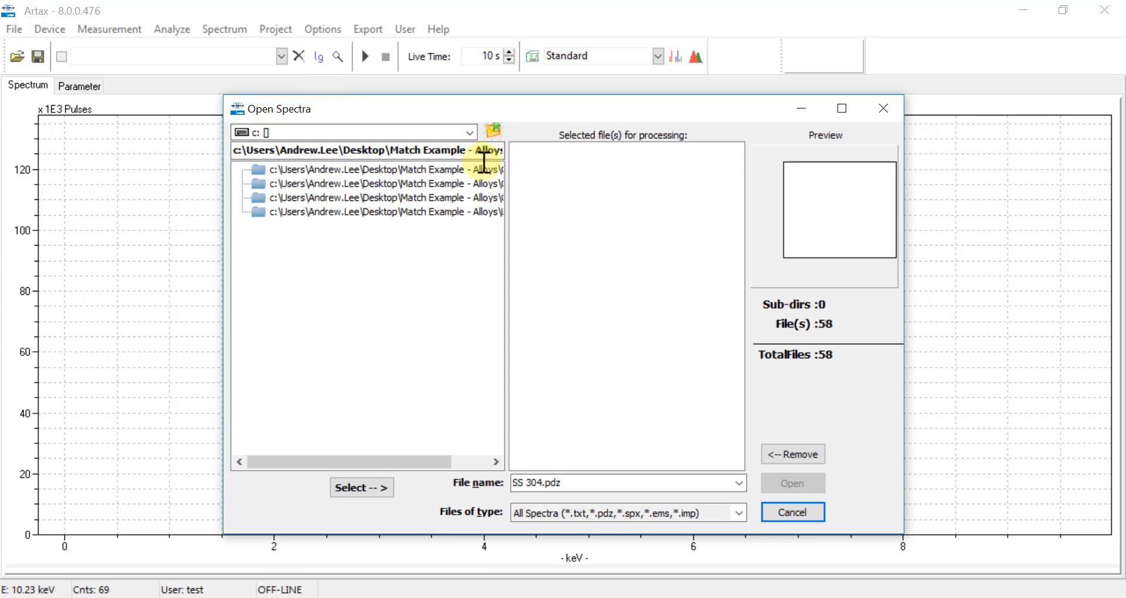
pyautogui.doubleClick(462, 200)
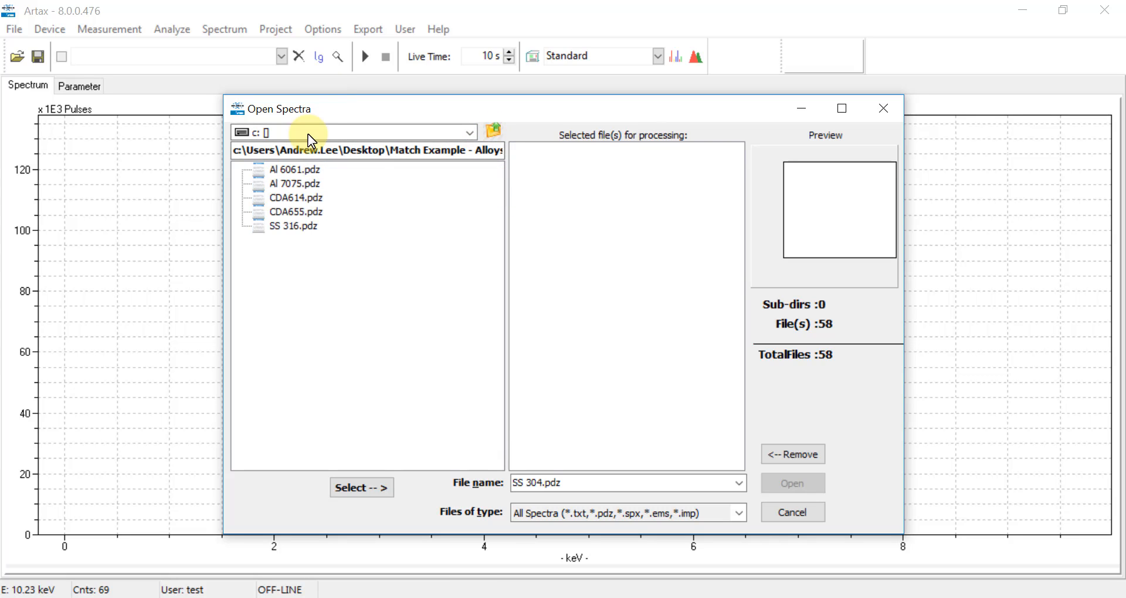
pyautogui.click(305, 170)
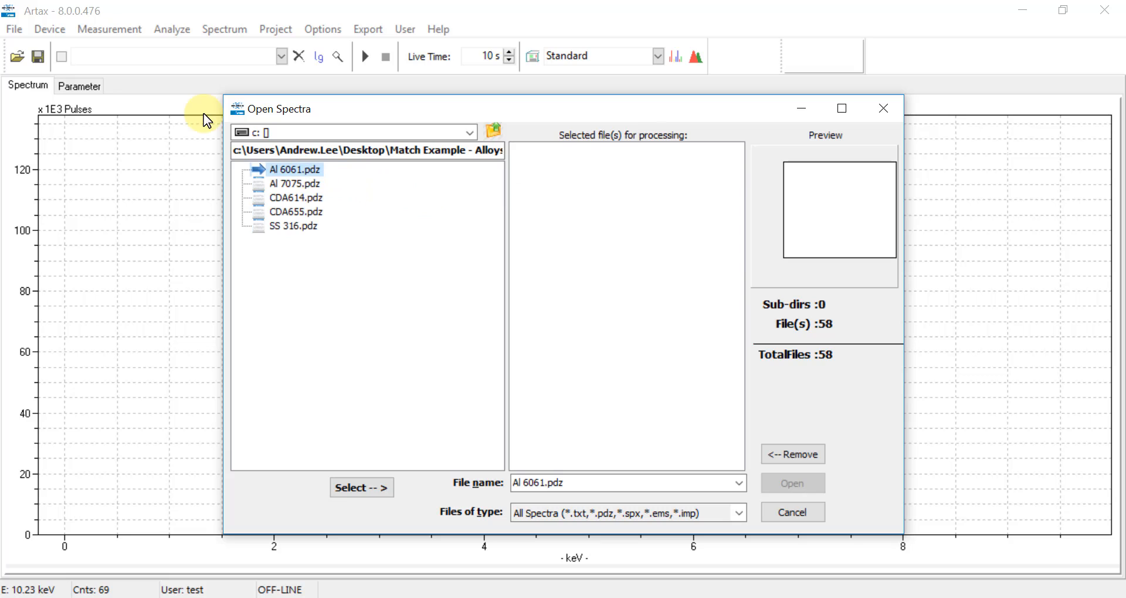
pyautogui.keyDown('shift'); pyautogui.click(295, 227); pyautogui.keyUp('shift')
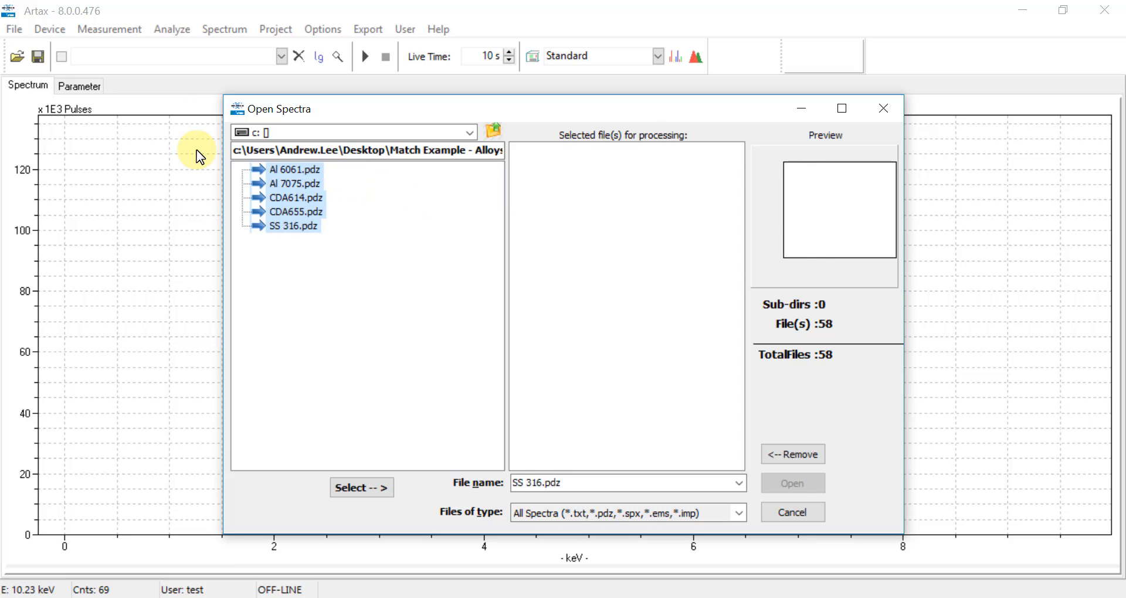
pyautogui.click(375, 487)
pyautogui.click(781, 491)
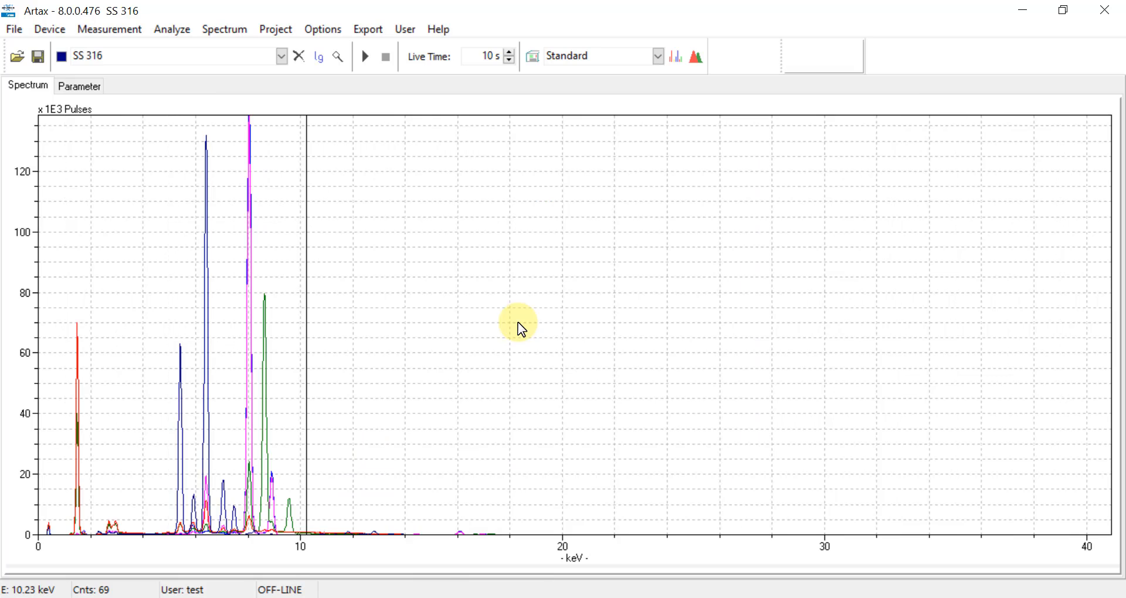
pyautogui.click(279, 34)
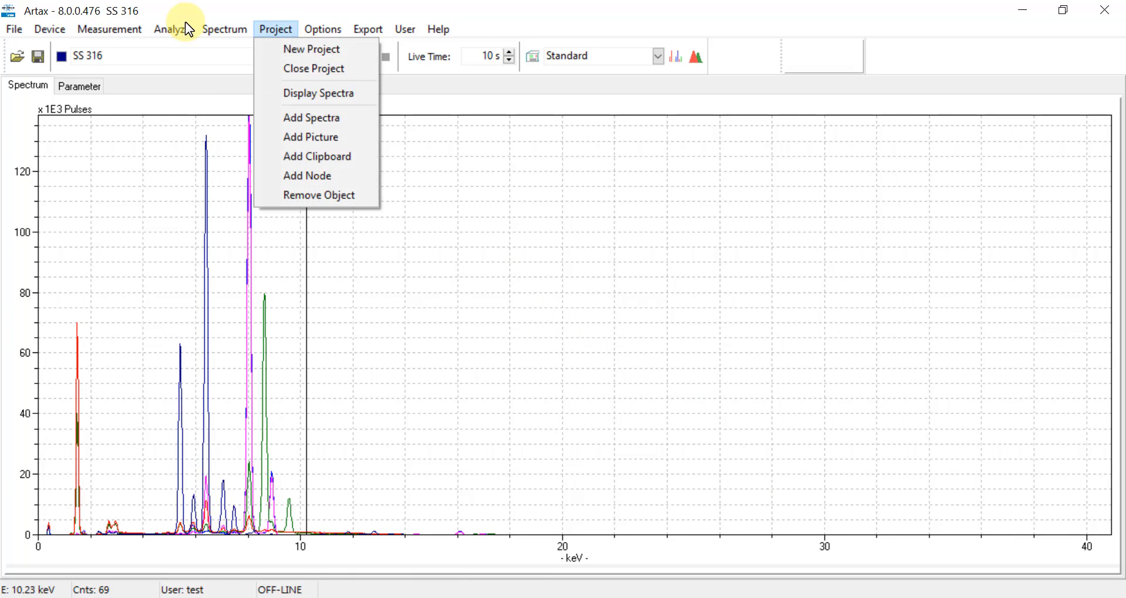
# - Create a new project and add the five loaded Company C spectra as objects
pyautogui.click(279, 49)
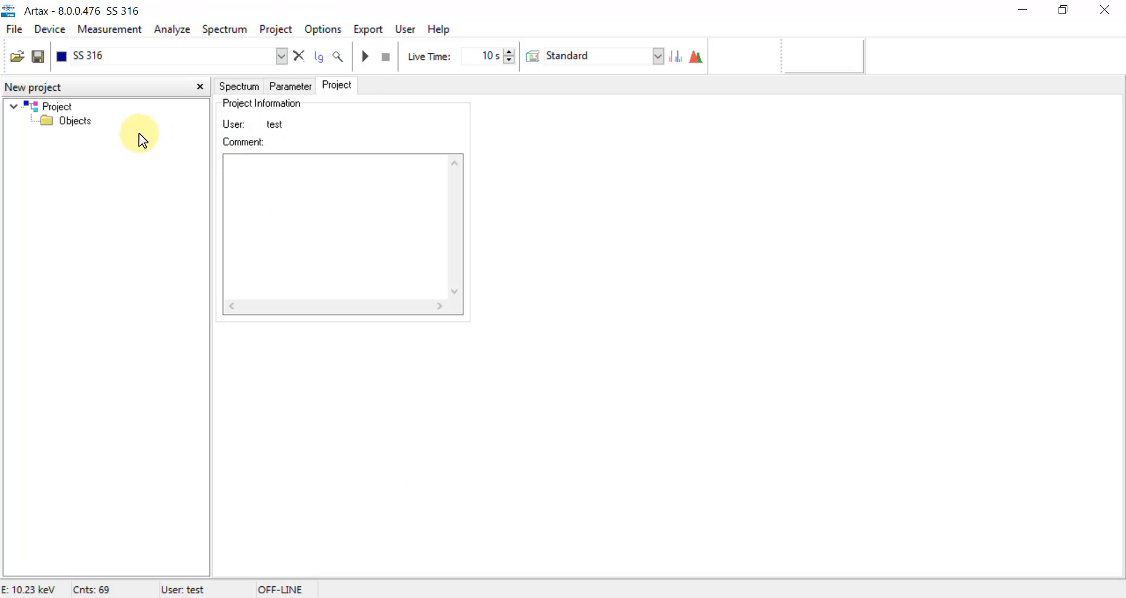
pyautogui.rightClick(69, 122)
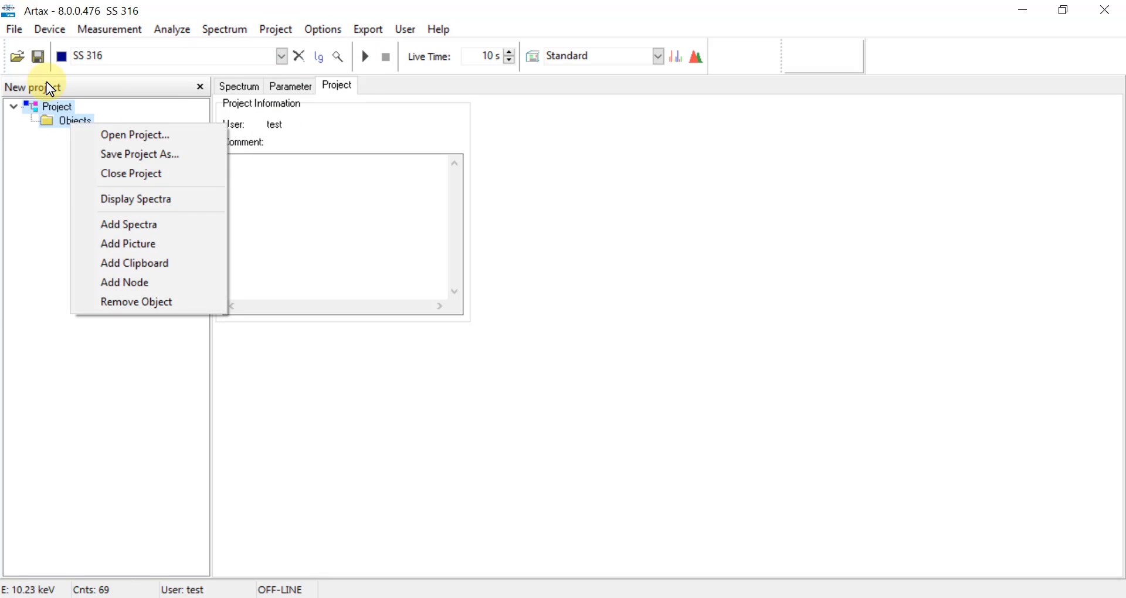
pyautogui.click(125, 224)
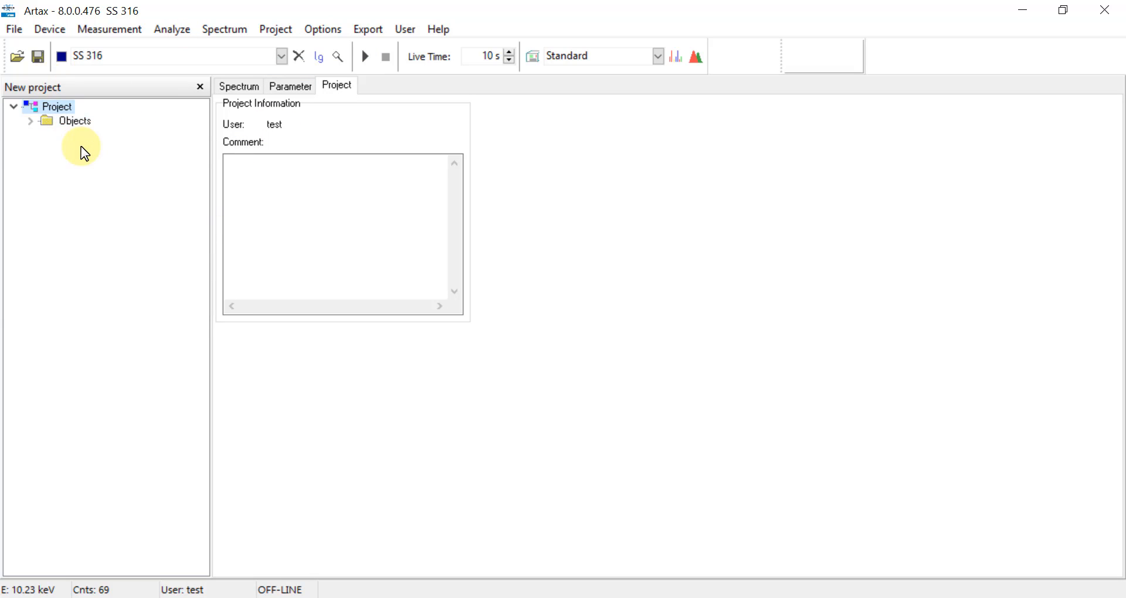
pyautogui.click(29, 123)
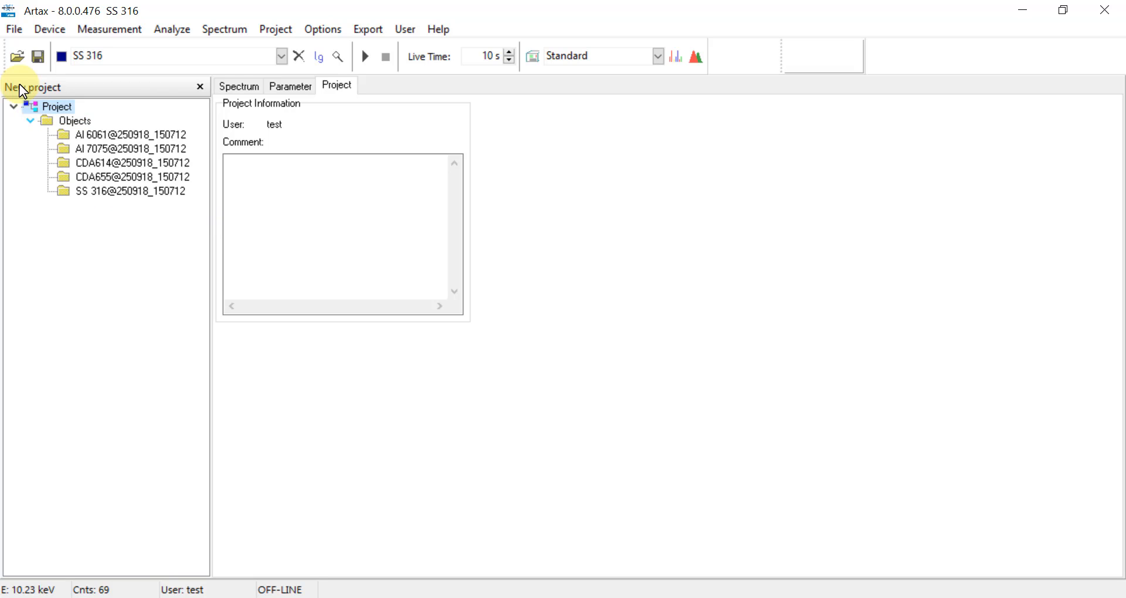
# - Save the project as 'Company C Lib'
pyautogui.click(15, 33)
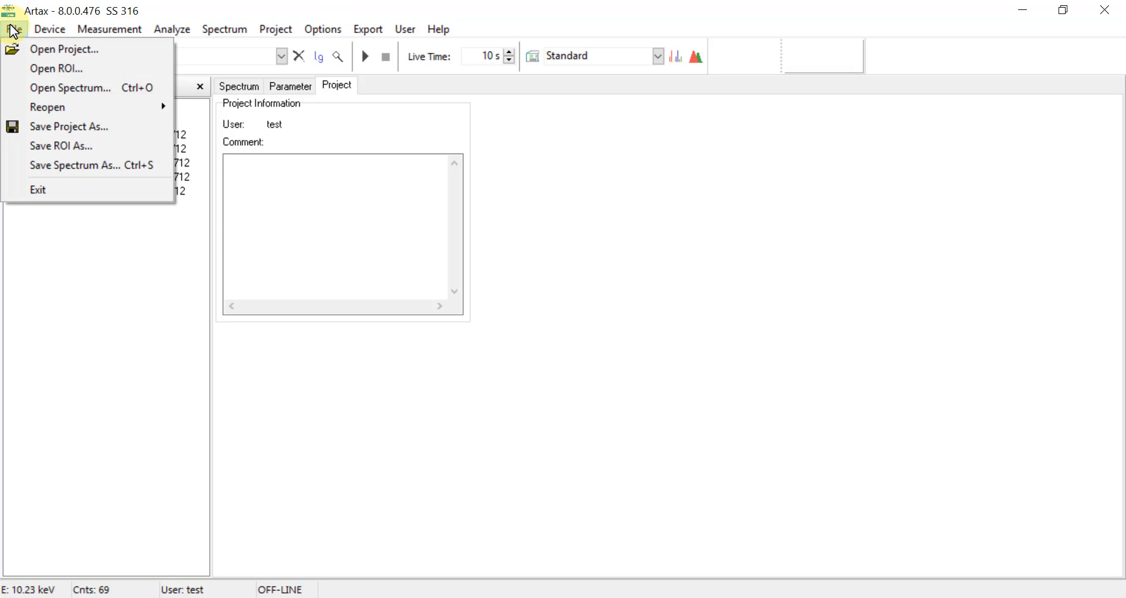
pyautogui.click(50, 126)
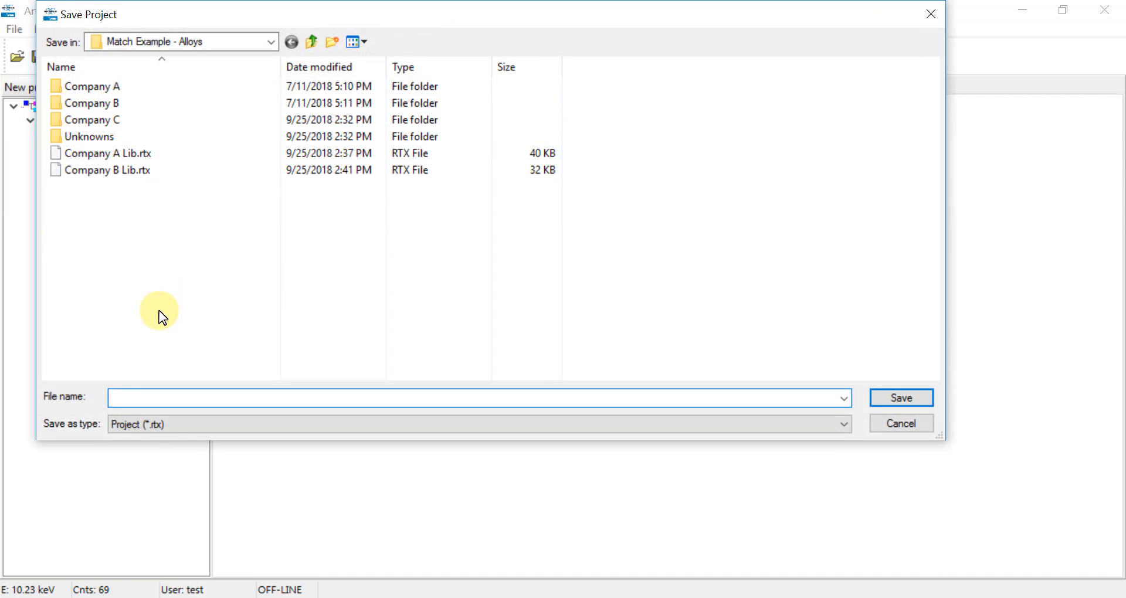
pyautogui.write('Company C Lib')
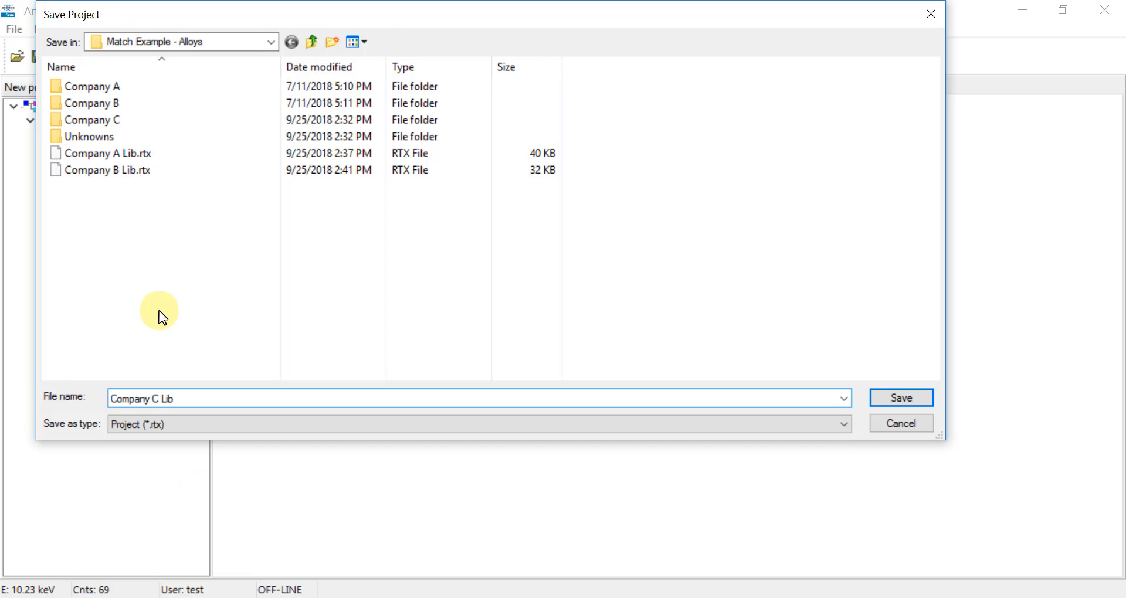
pyautogui.press('Return')
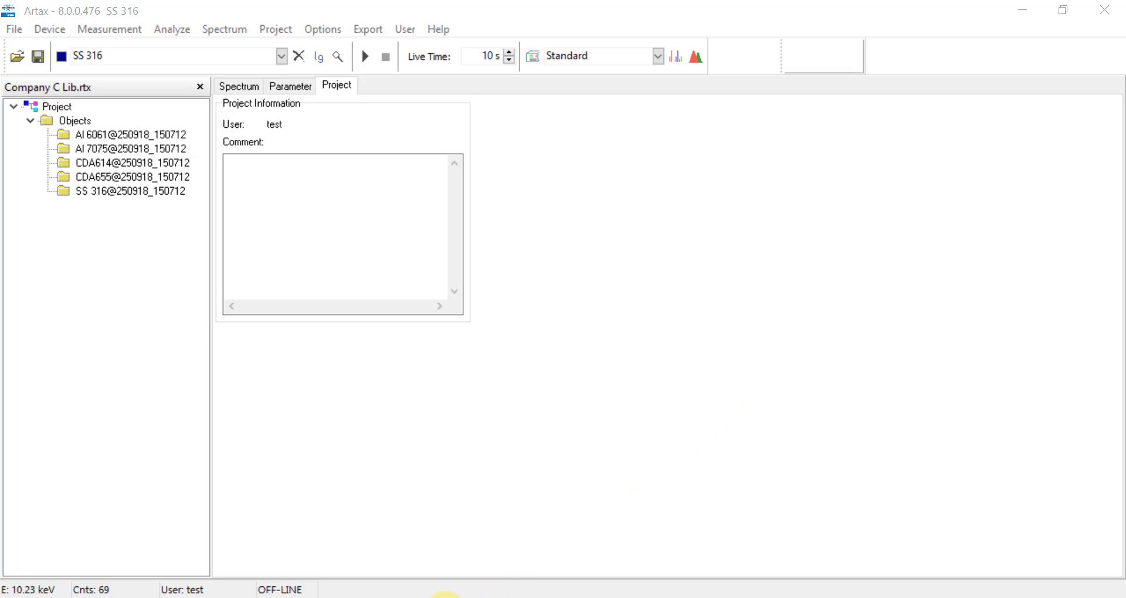
pyautogui.click(444, 597)
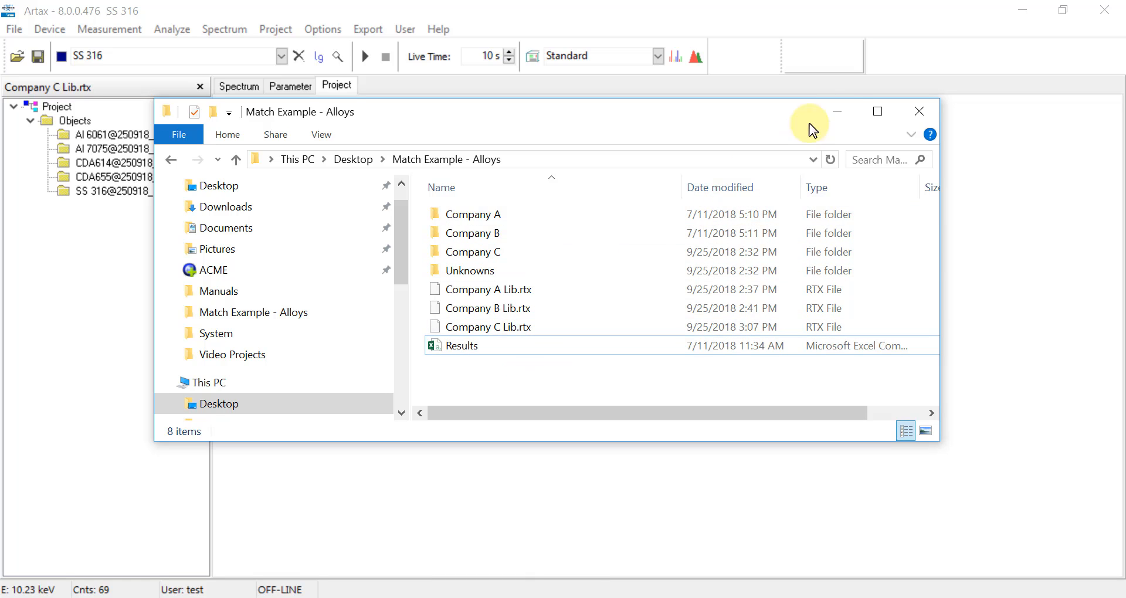
pyautogui.click(836, 117)
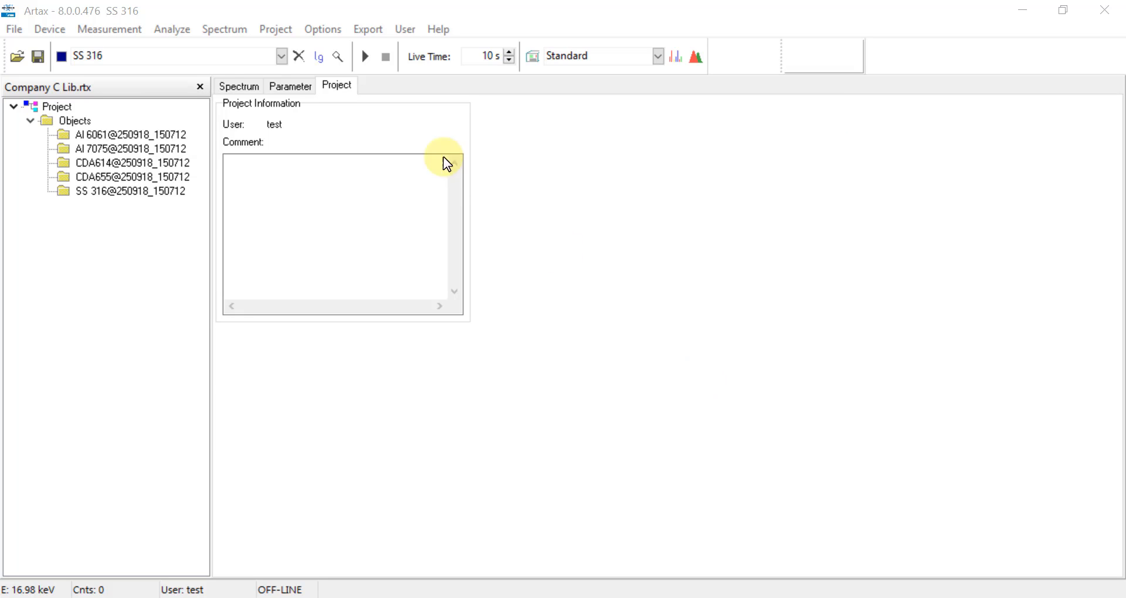
# - Close Company C Lib and load 00261-Alloys 2.pdz from the Unknowns folder
pyautogui.click(275, 30)
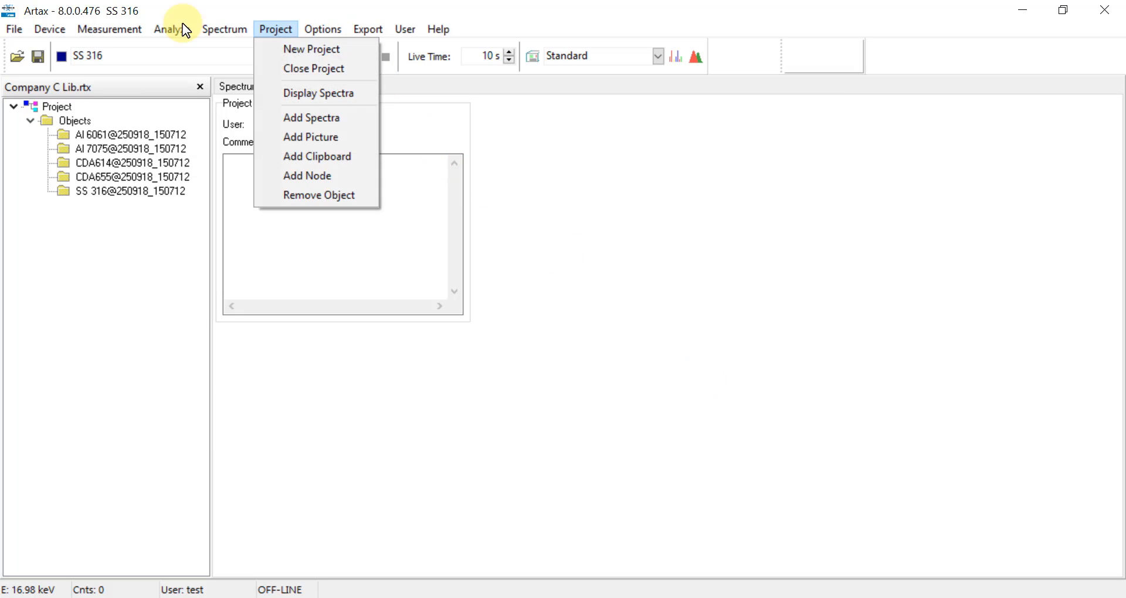
pyautogui.click(276, 74)
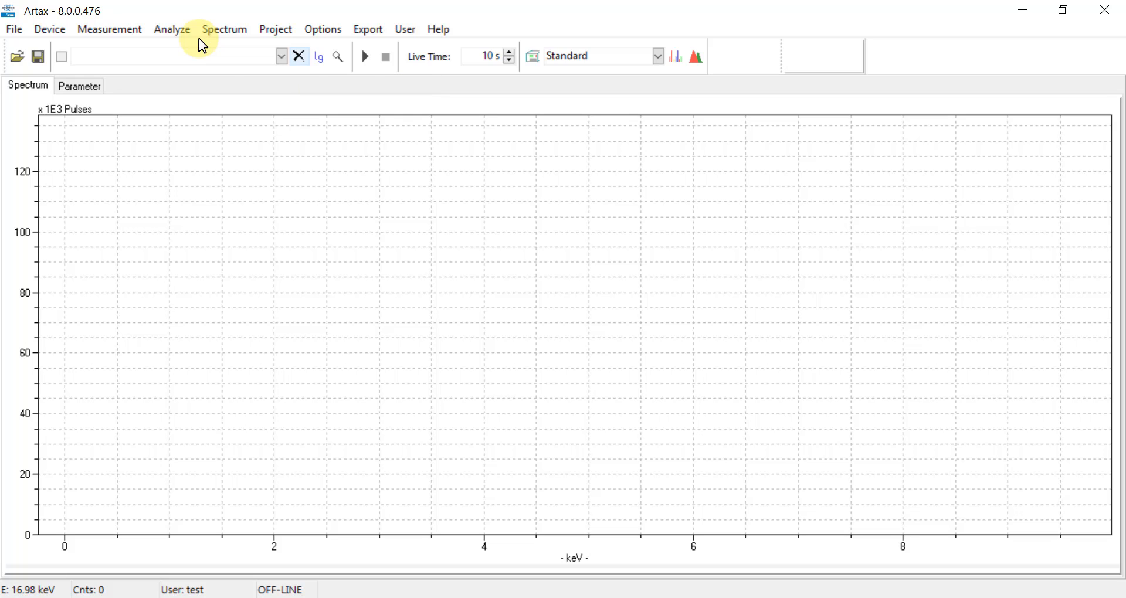
pyautogui.click(16, 32)
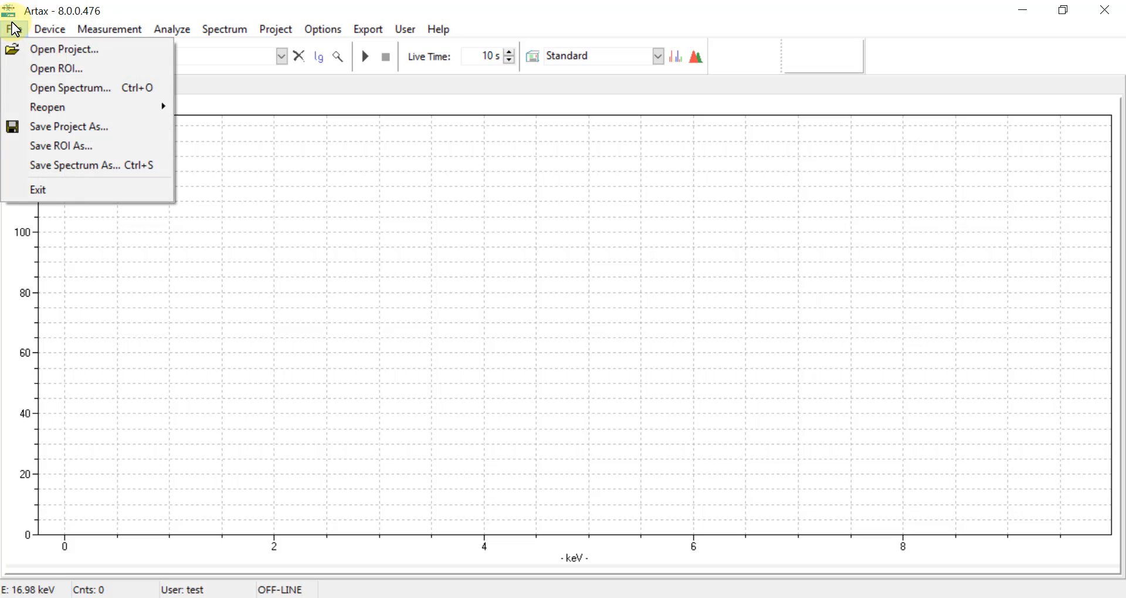
pyautogui.click(30, 87)
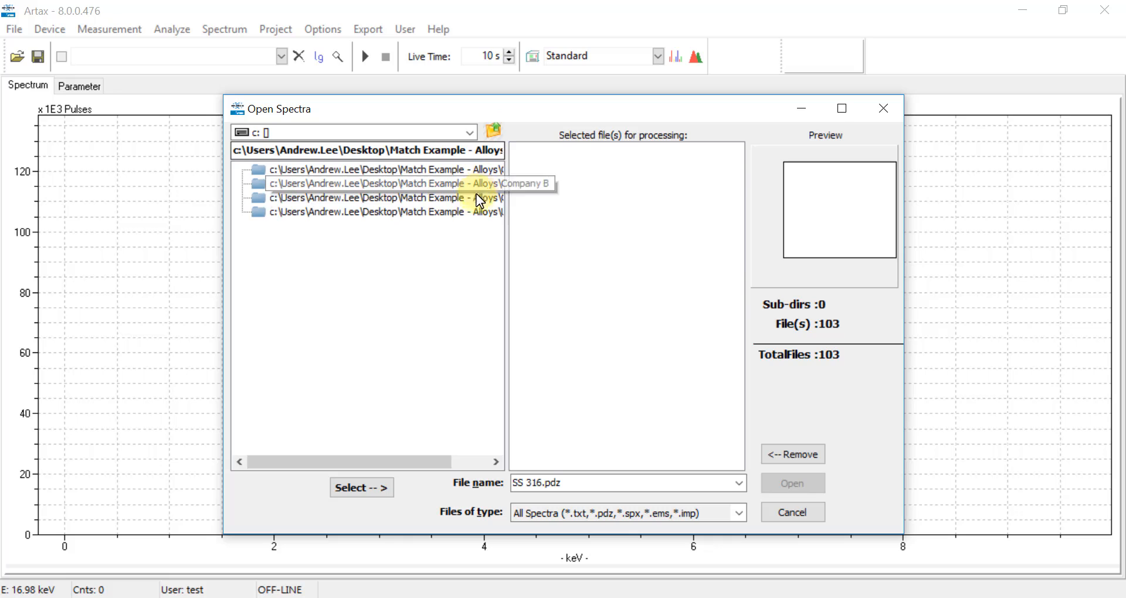
pyautogui.doubleClick(467, 215)
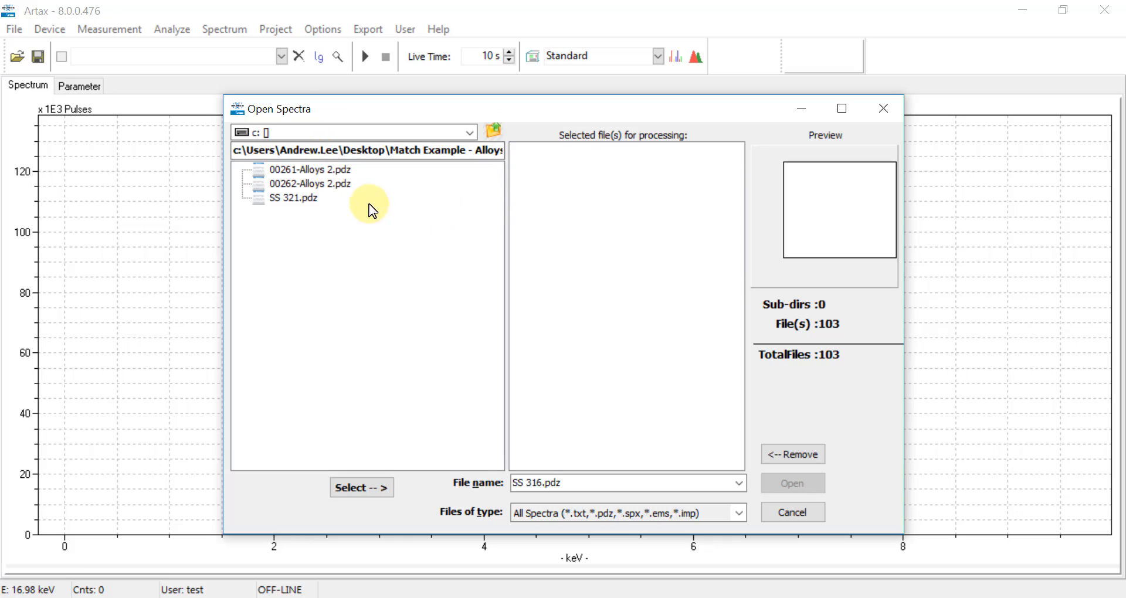
pyautogui.click(338, 174)
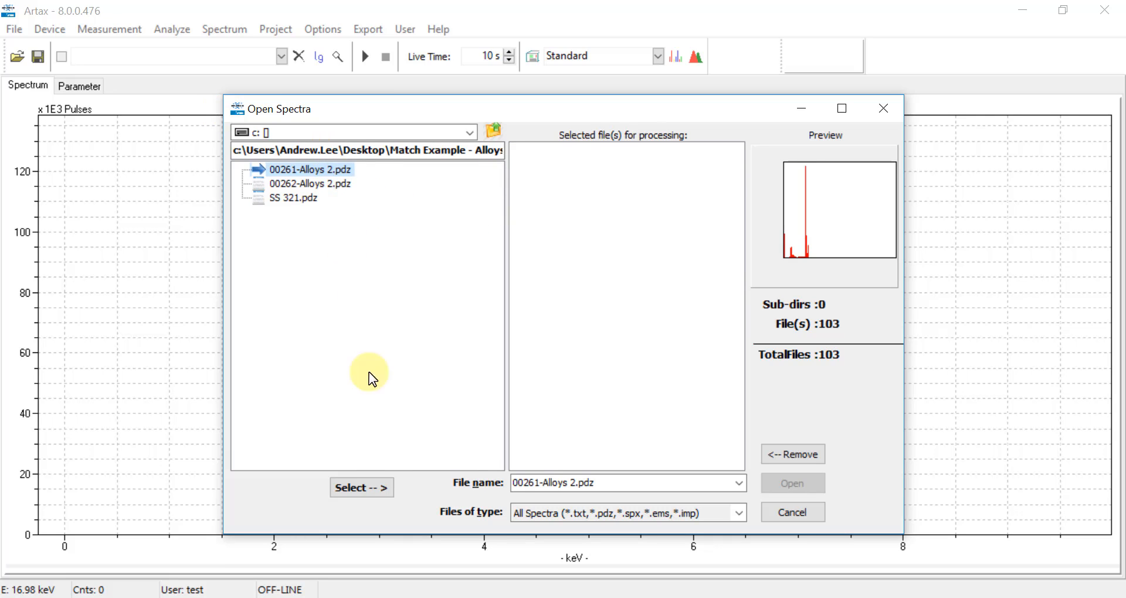
pyautogui.click(372, 481)
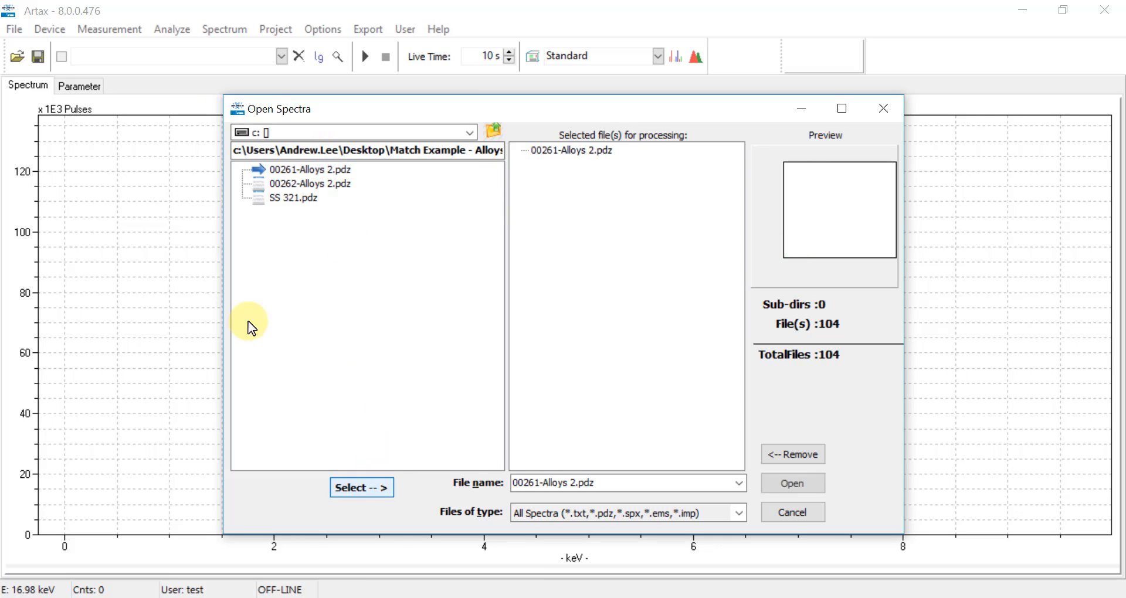
pyautogui.click(769, 482)
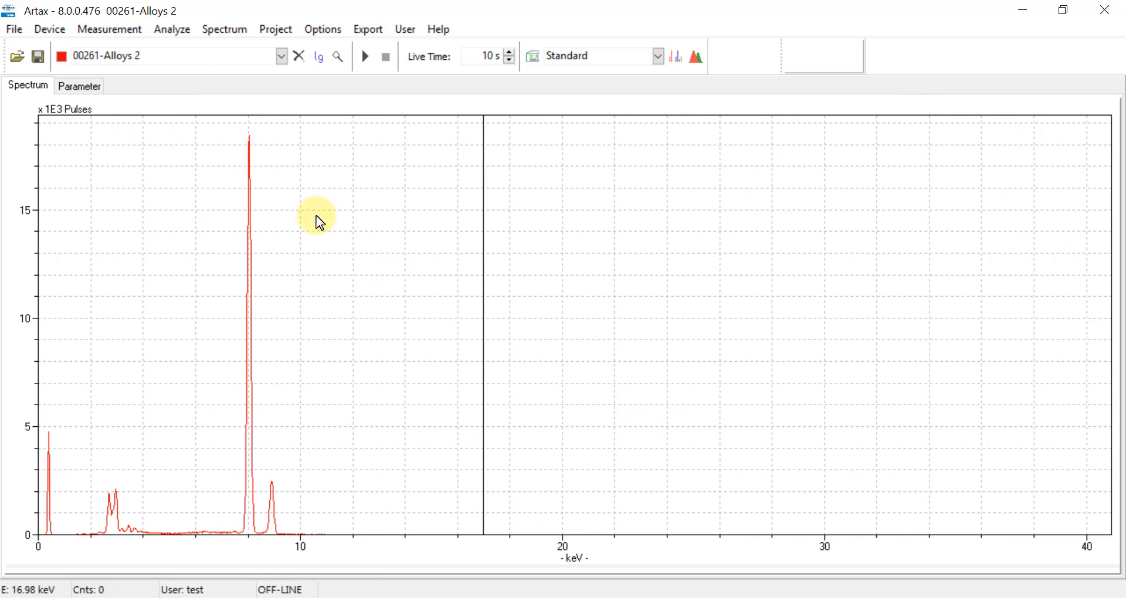
# - Match 00261-Alloys 2 against the Documents 'Match Example - Alloys' folder, 3.0–19.0 keV, 100 hits
pyautogui.click(160, 34)
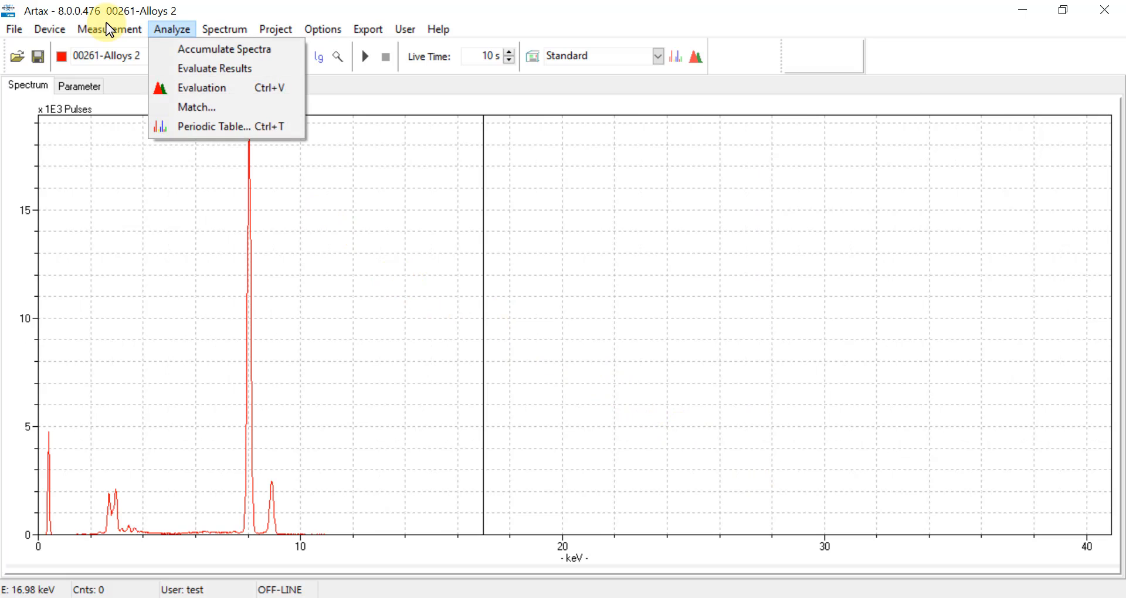
pyautogui.click(213, 108)
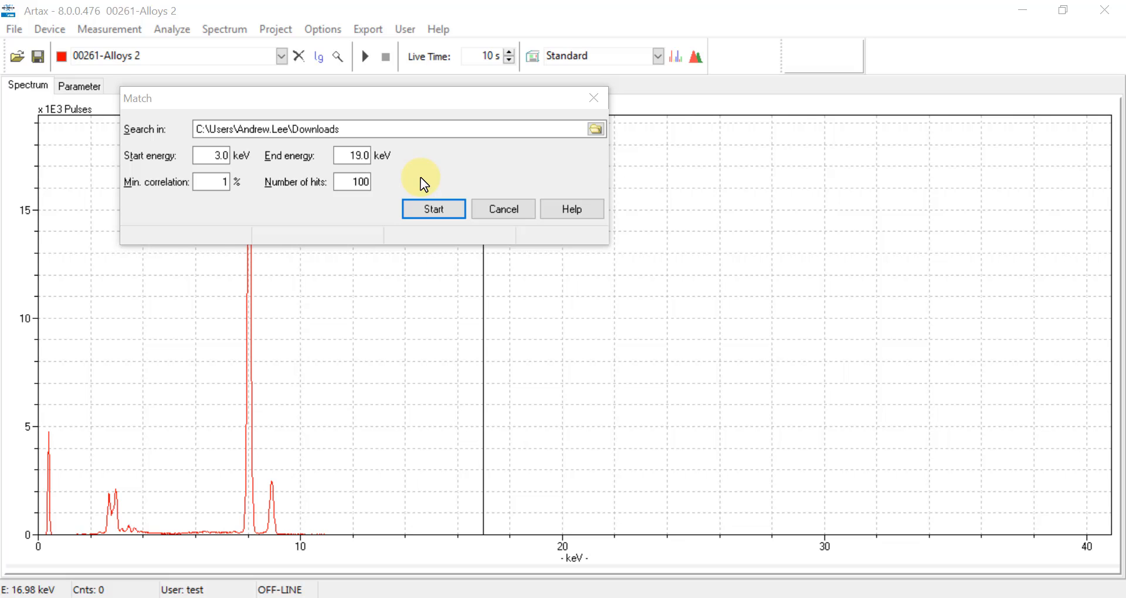
pyautogui.click(596, 132)
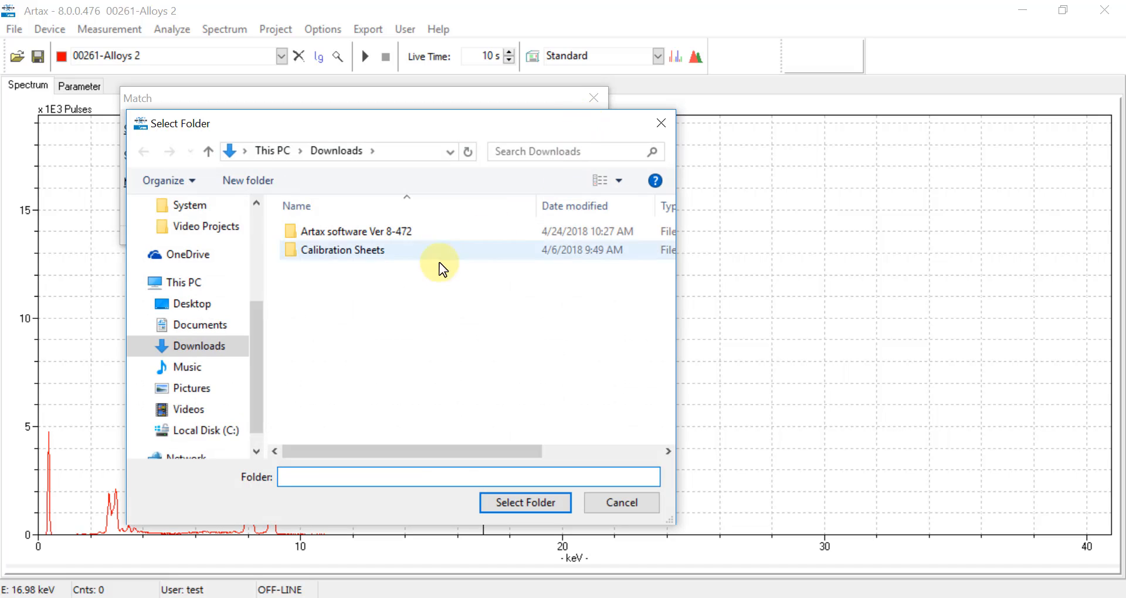
pyautogui.click(221, 326)
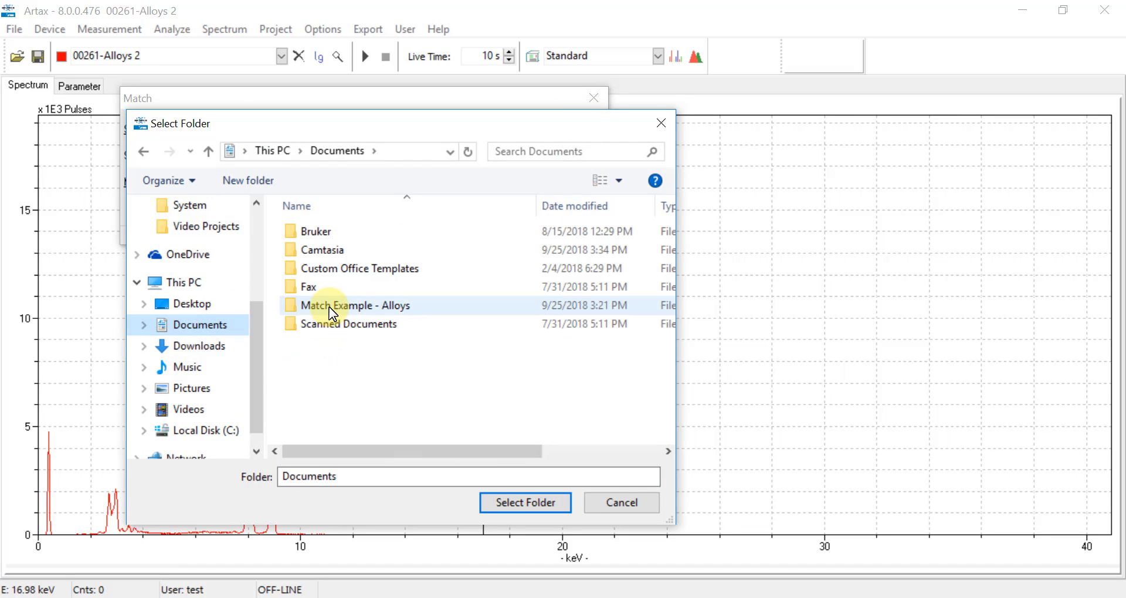
pyautogui.click(329, 307)
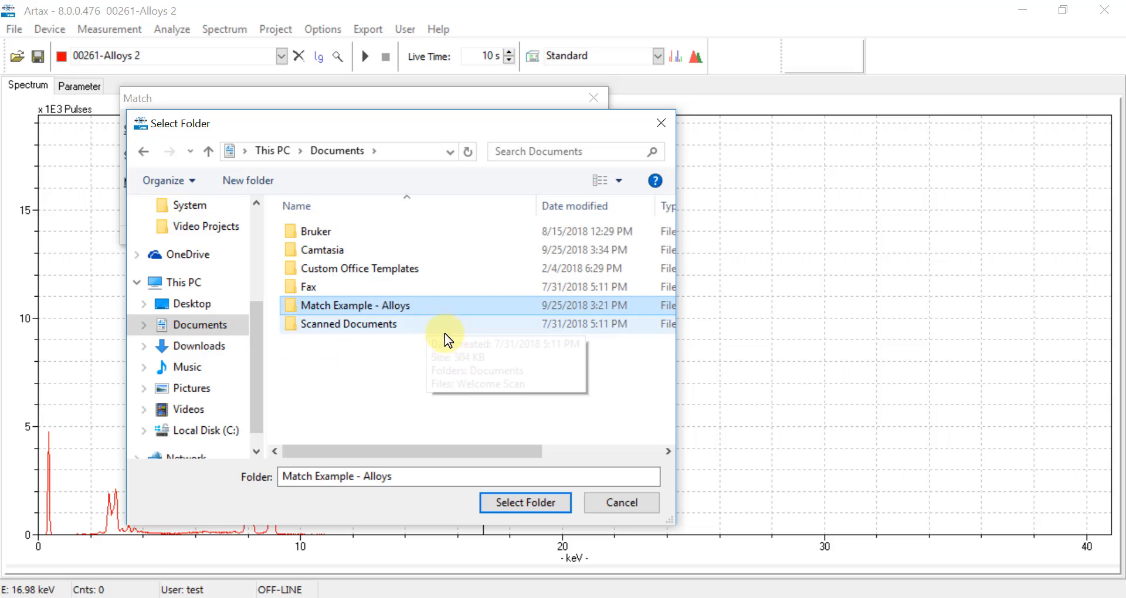
pyautogui.click(565, 502)
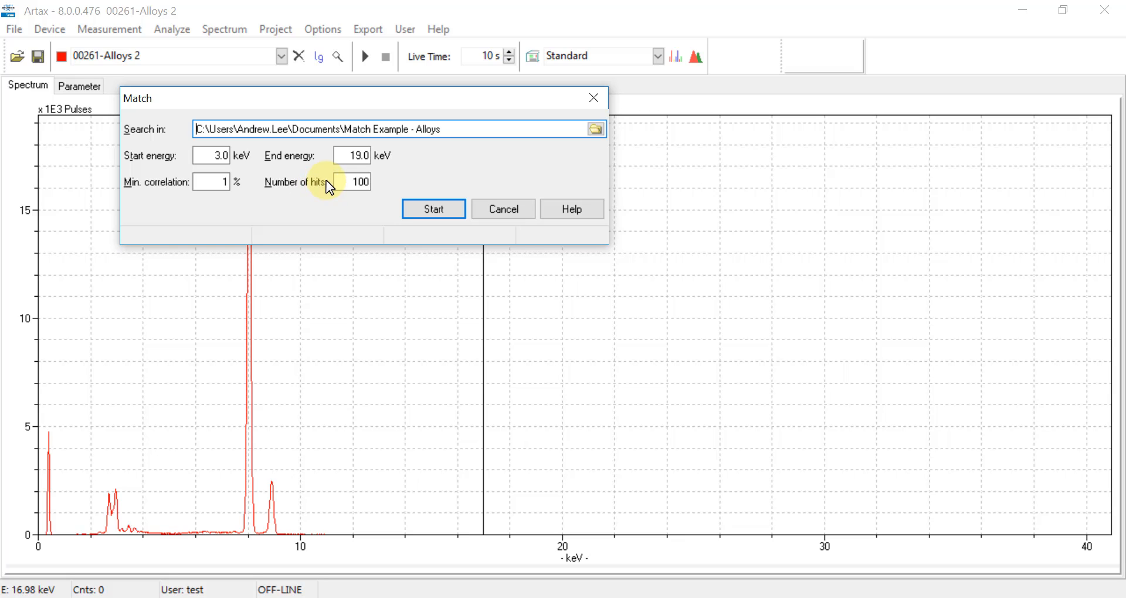
pyautogui.click(434, 210)
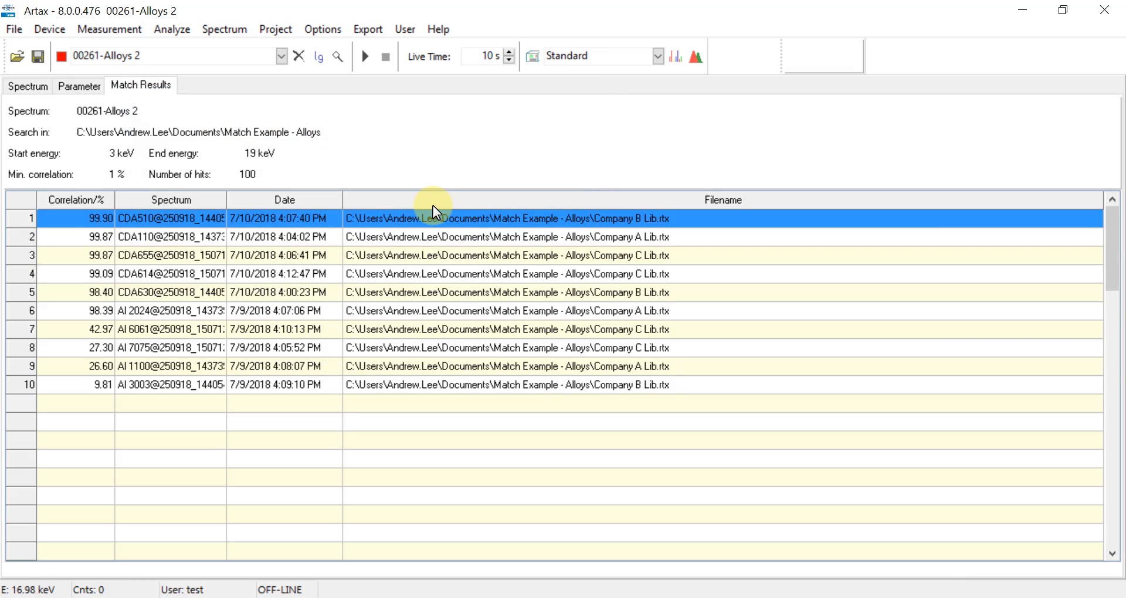
# - Overlay the top match CDA510 (99.90%), review the results, then close the spectrum
pyautogui.doubleClick(435, 213)
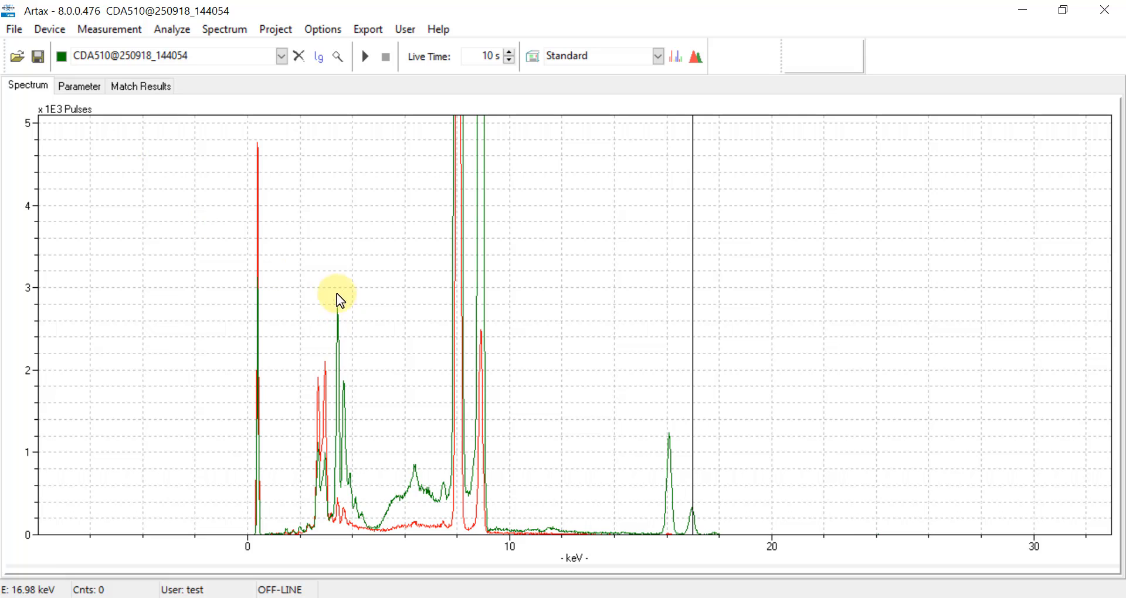
pyautogui.click(141, 86)
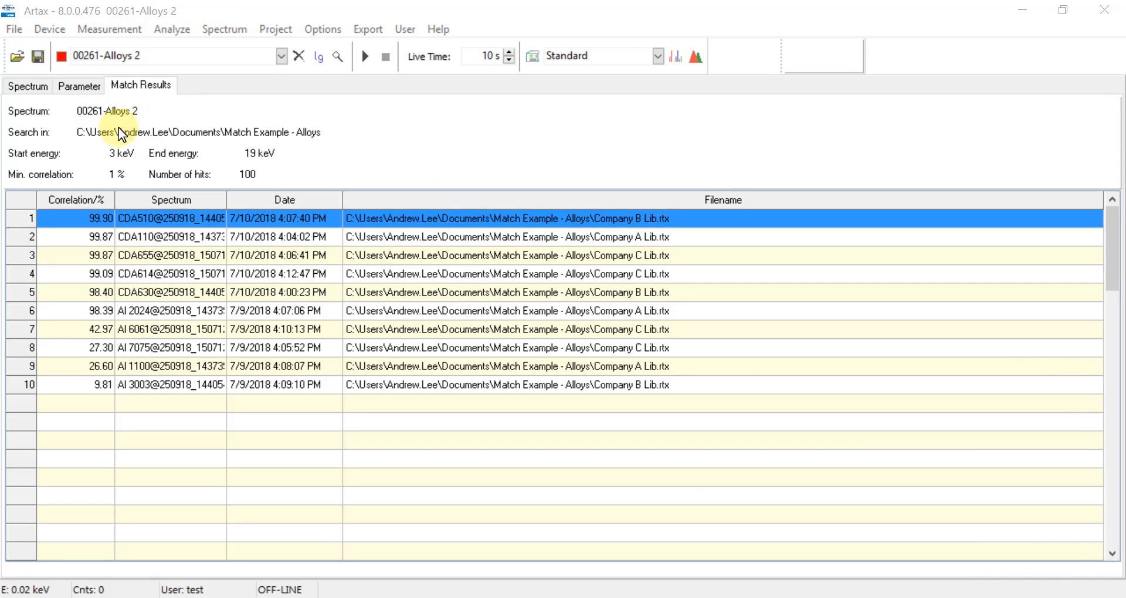
pyautogui.click(32, 83)
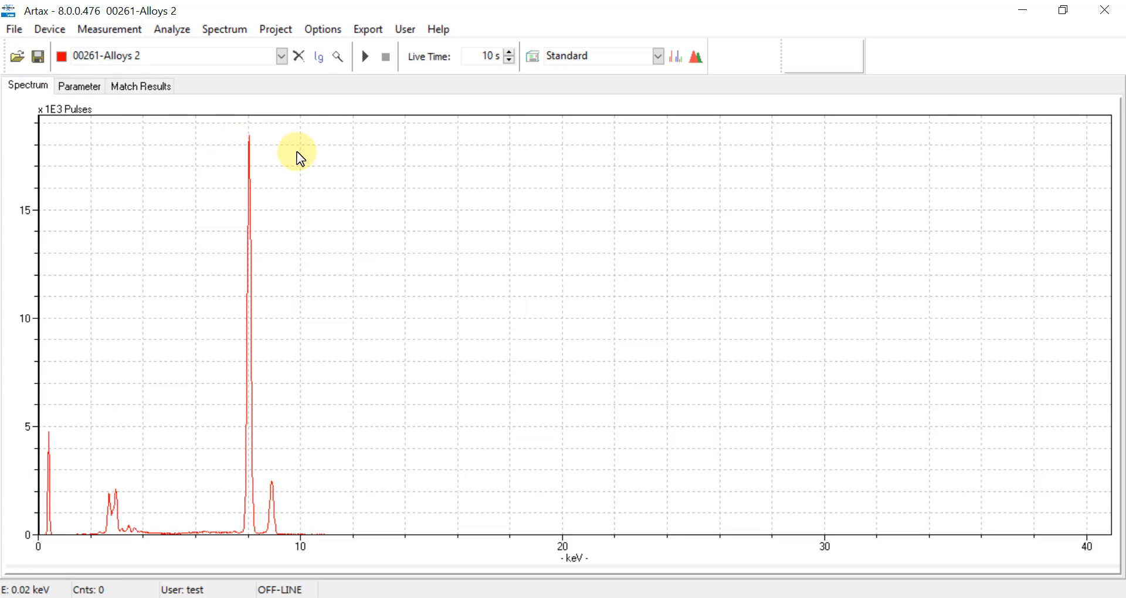
pyautogui.click(299, 57)
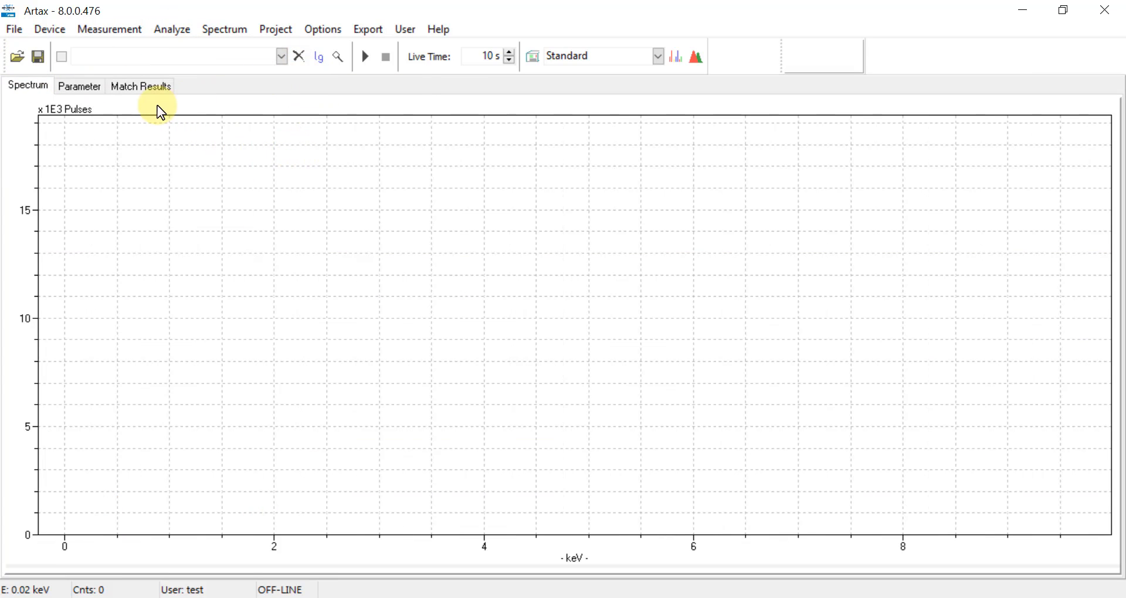
# - Load the second unknown, 00262-Alloys 2.pdz, into the plot
pyautogui.click(17, 27)
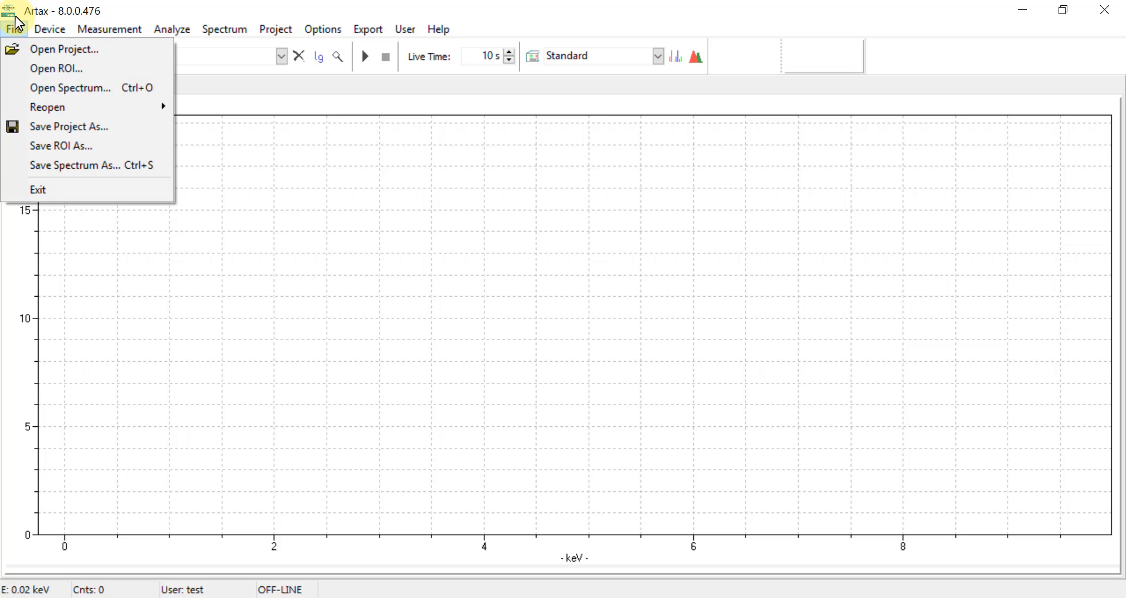
pyautogui.click(35, 88)
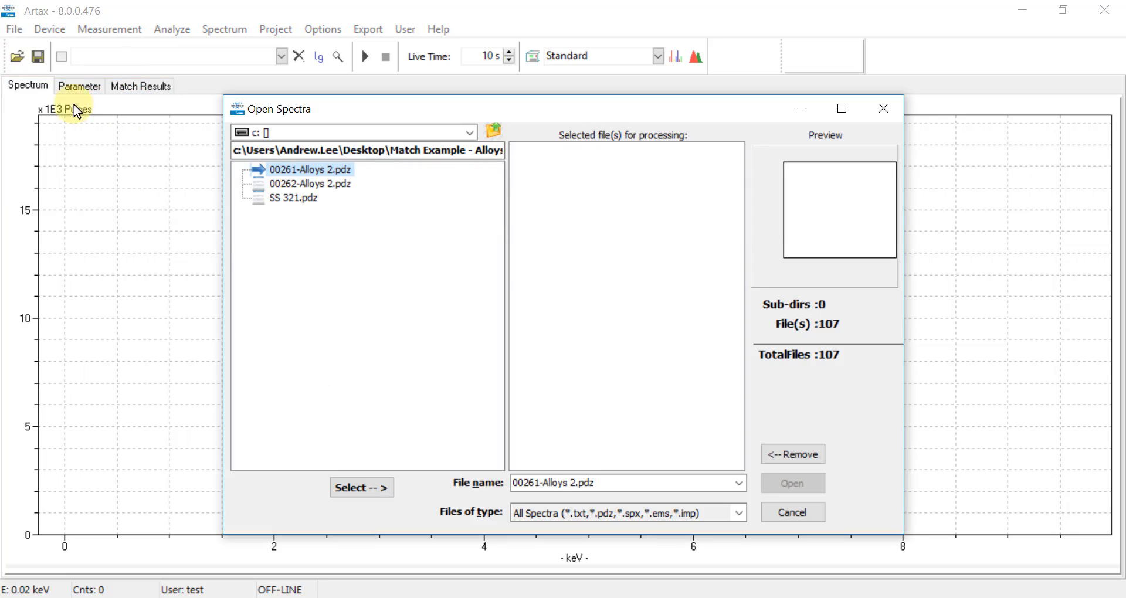
pyautogui.doubleClick(273, 183)
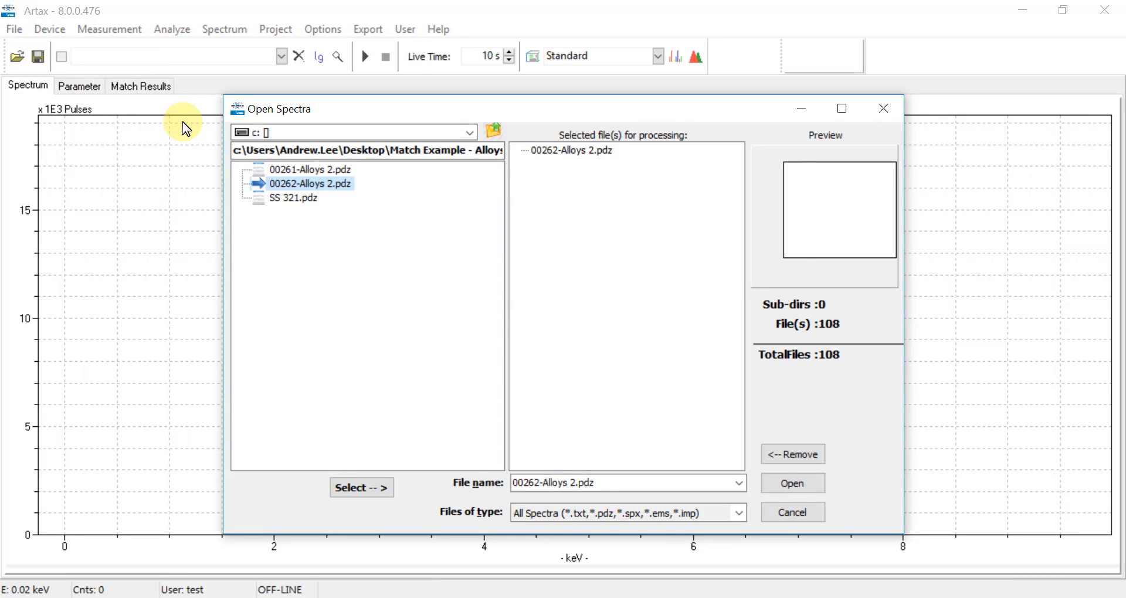
pyautogui.click(372, 486)
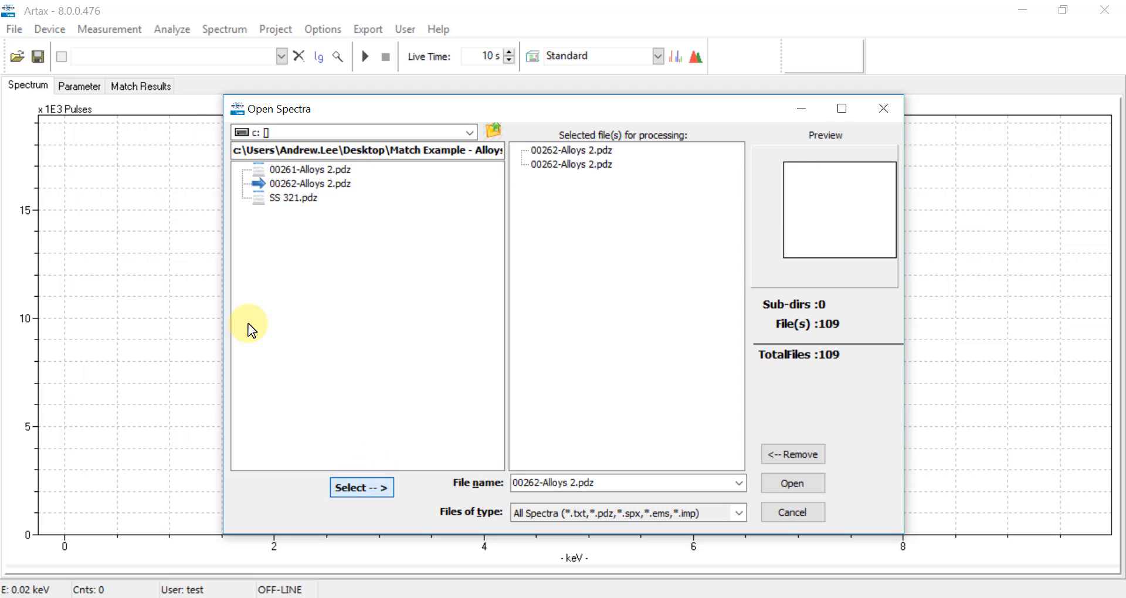
pyautogui.click(809, 493)
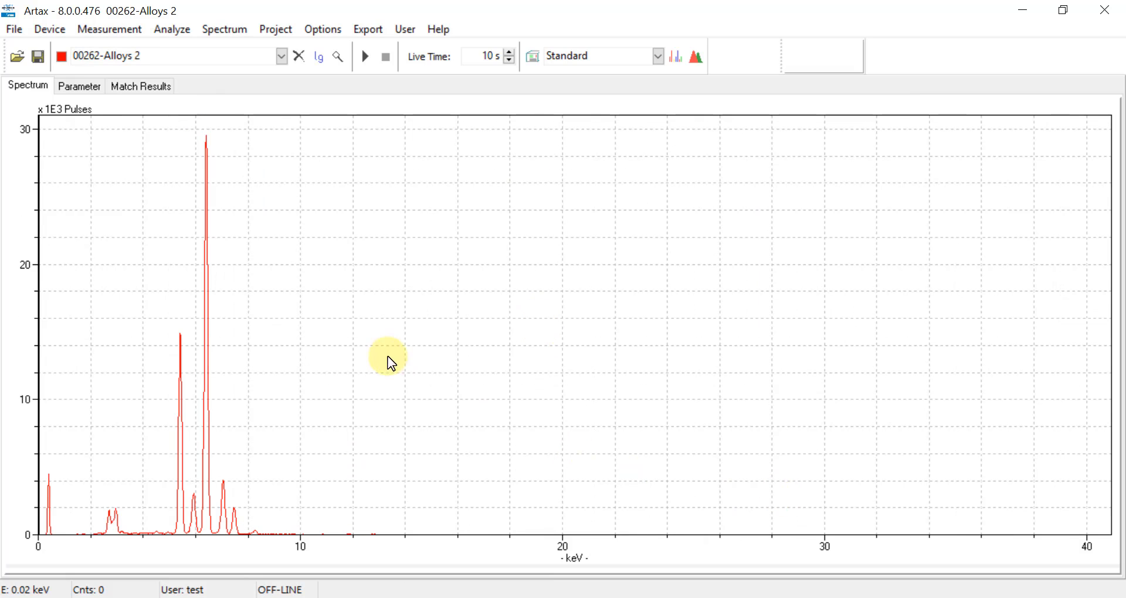
# - Run the library match for 00262-Alloys 2, giving SS 347 at 99.95%
pyautogui.click(171, 29)
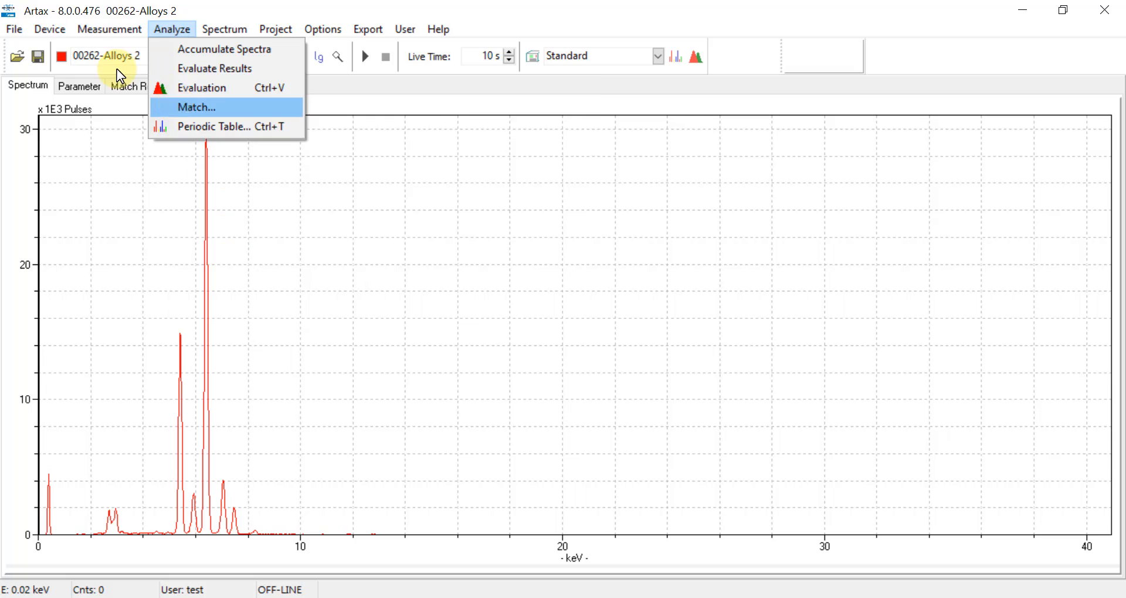
pyautogui.click(176, 103)
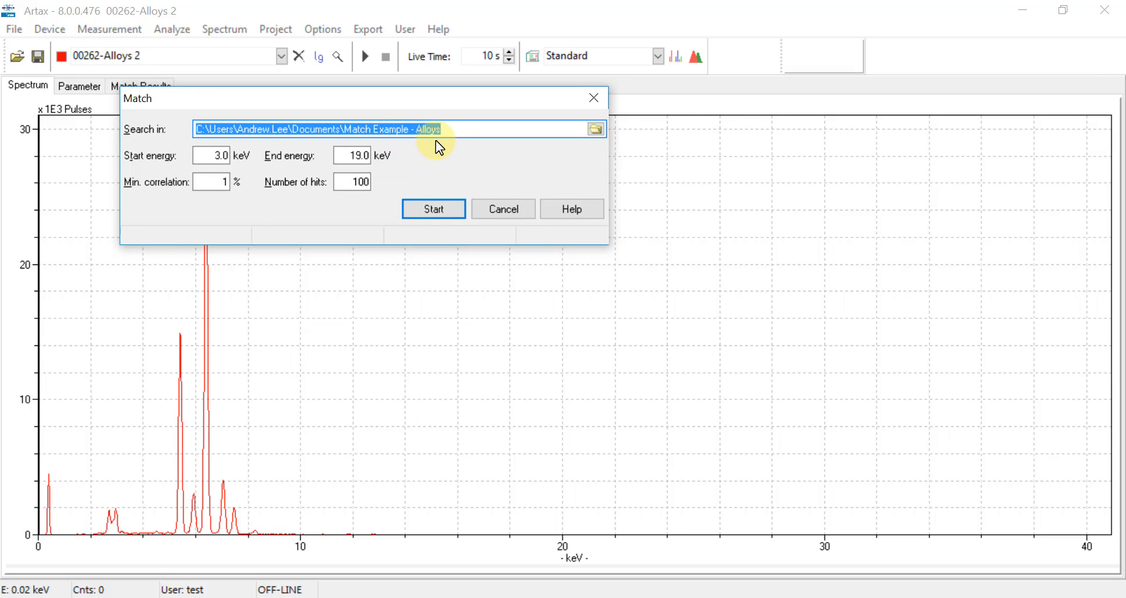
pyautogui.click(434, 212)
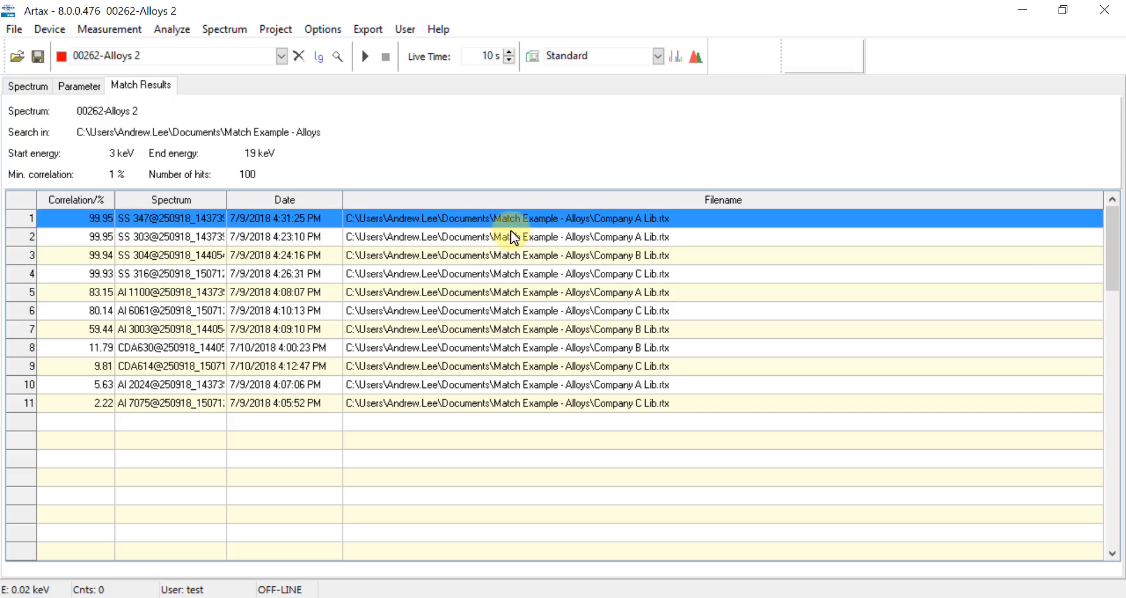
# - Overlay SS 347 and zoom into the 3–10.7 keV peaks, marking the 6.40 keV peak
pyautogui.doubleClick(474, 221)
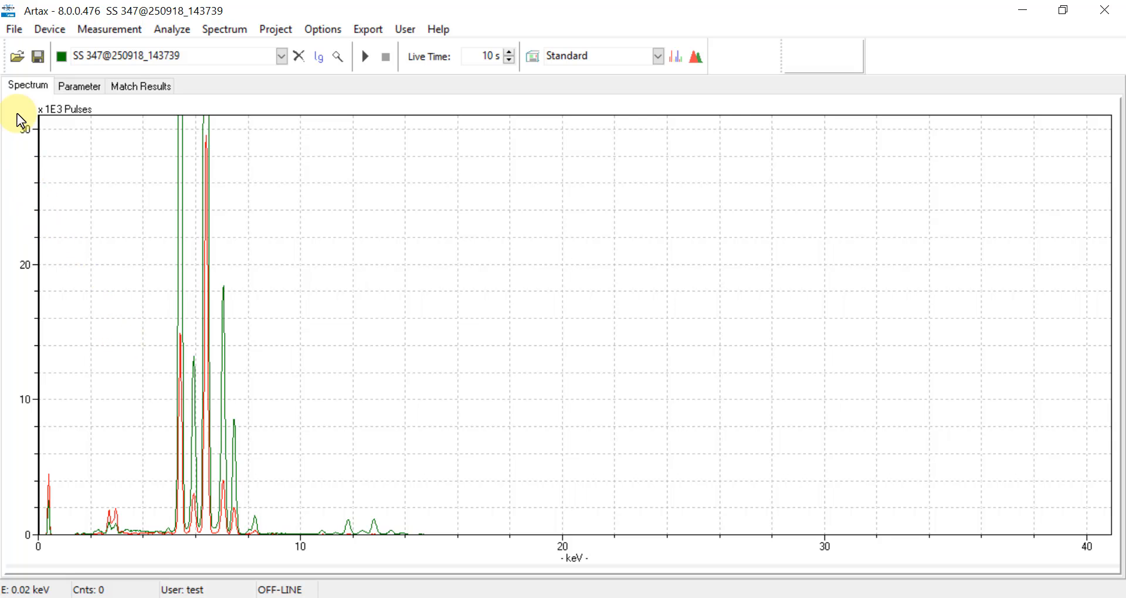
pyautogui.moveTo(20, 121); pyautogui.dragTo(18, 259)
pyautogui.click(339, 56)
pyautogui.moveTo(111, 150); pyautogui.dragTo(320, 152)
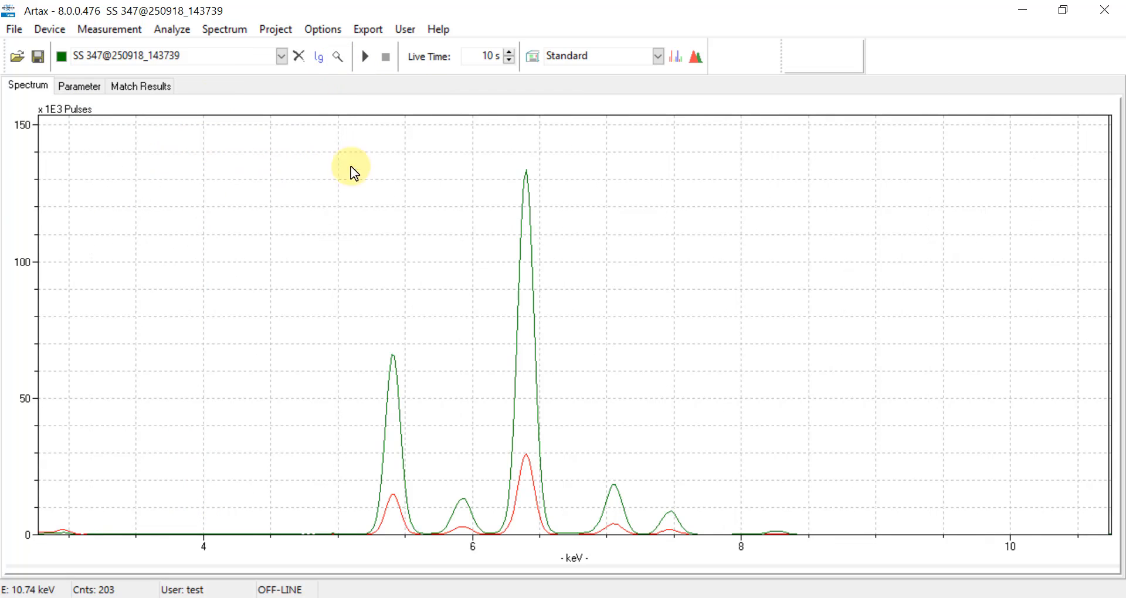
pyautogui.click(526, 221)
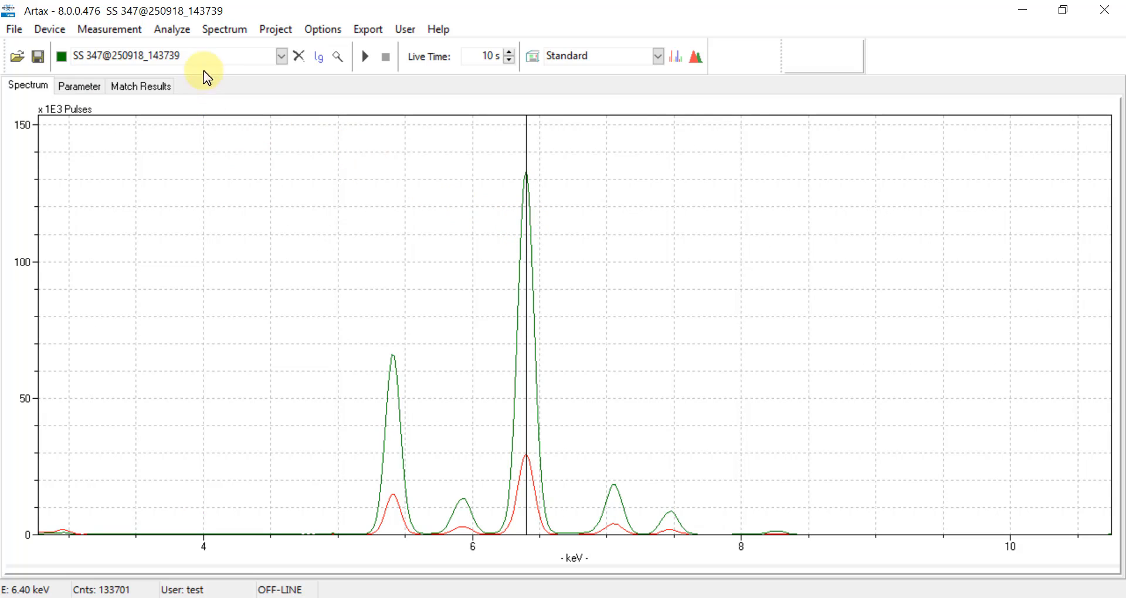
# - Normalize the spectra, compare them over 1.2–16.8 keV, then close them
pyautogui.click(231, 33)
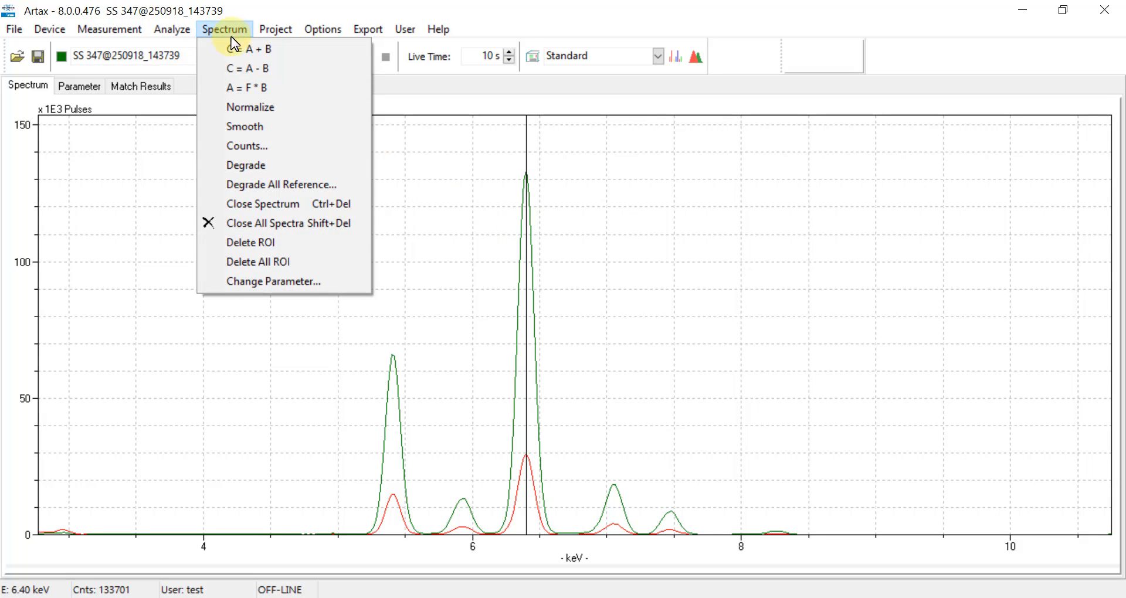
pyautogui.click(237, 111)
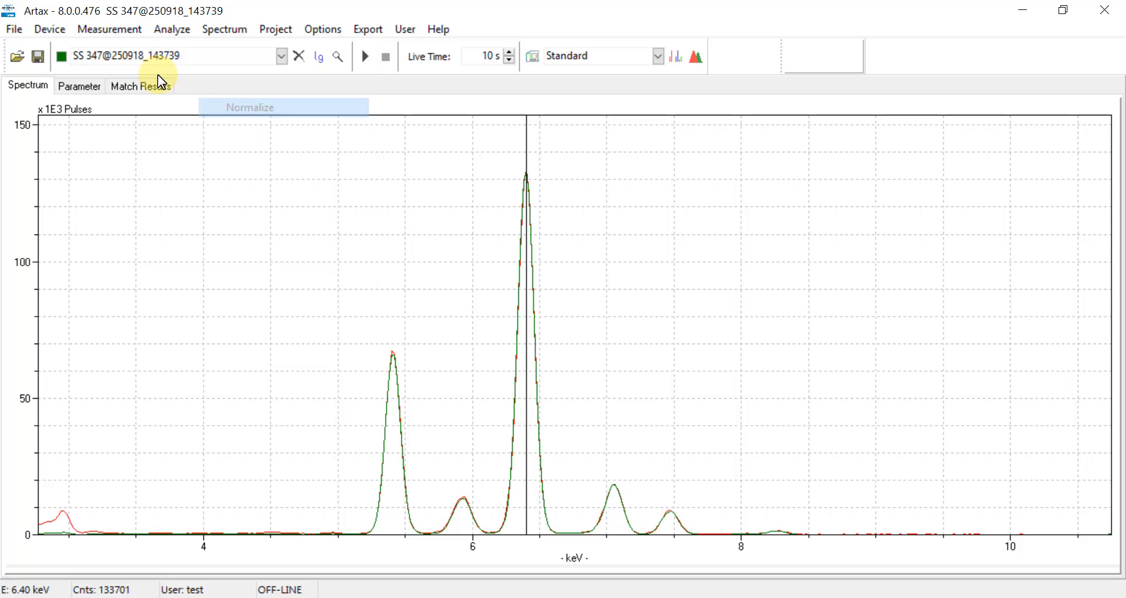
pyautogui.doubleClick(307, 198)
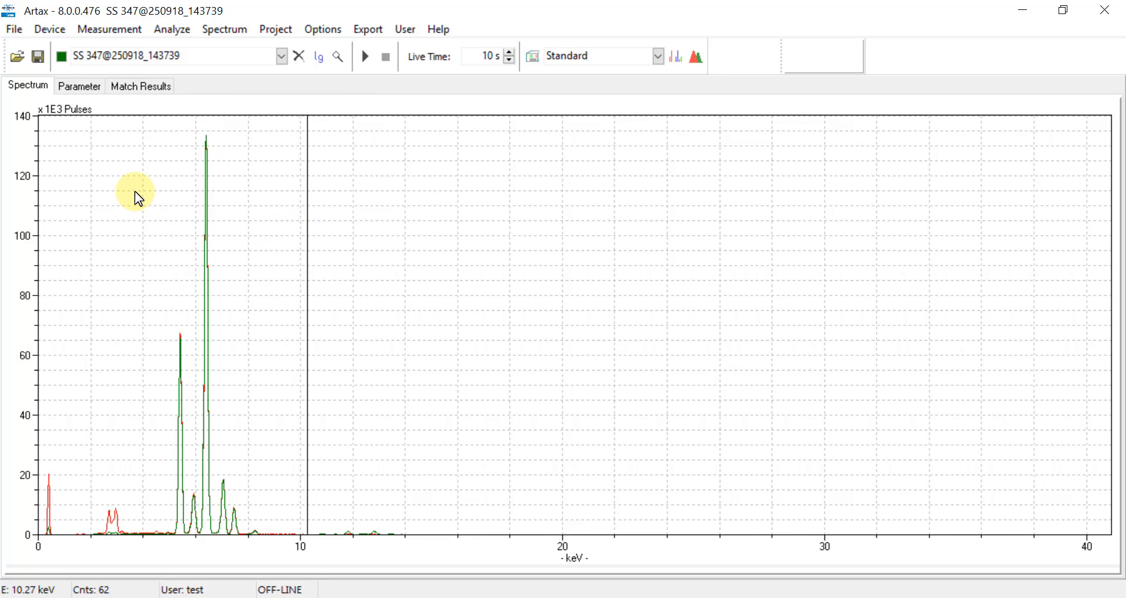
pyautogui.click(340, 61)
pyautogui.moveTo(70, 234); pyautogui.dragTo(478, 252)
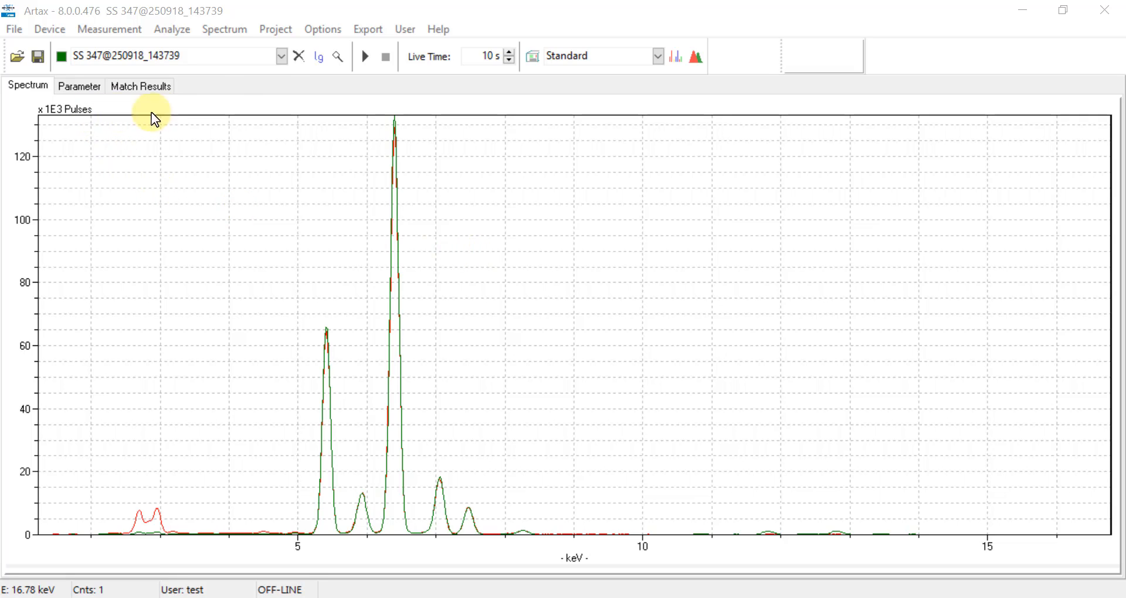
pyautogui.click(298, 57)
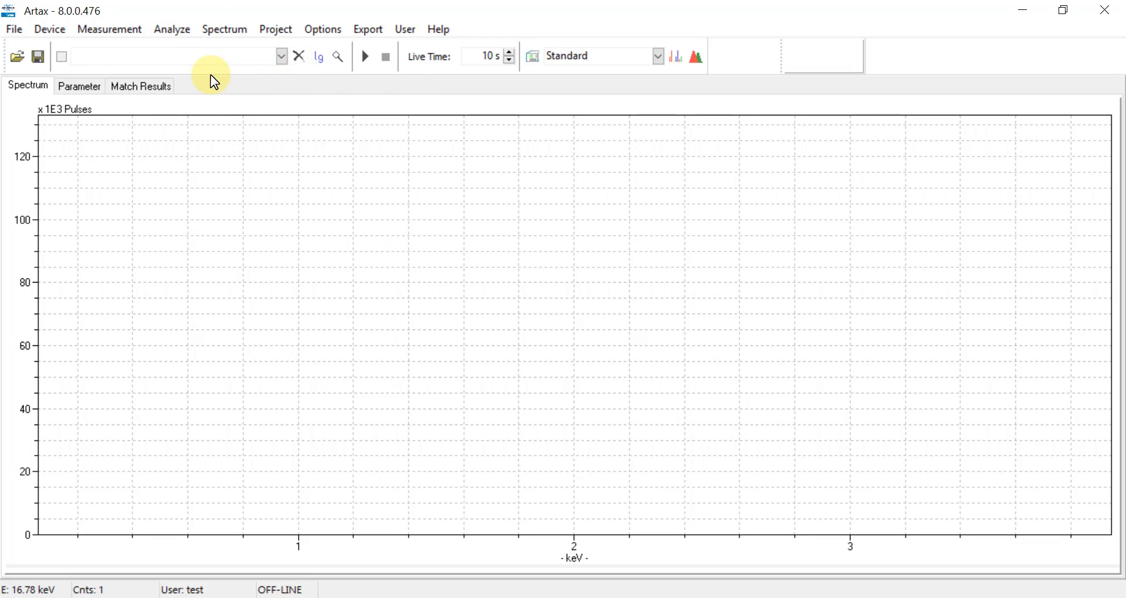
# - Load SS 321.pdz from the Unknowns folder into the plot
pyautogui.click(11, 33)
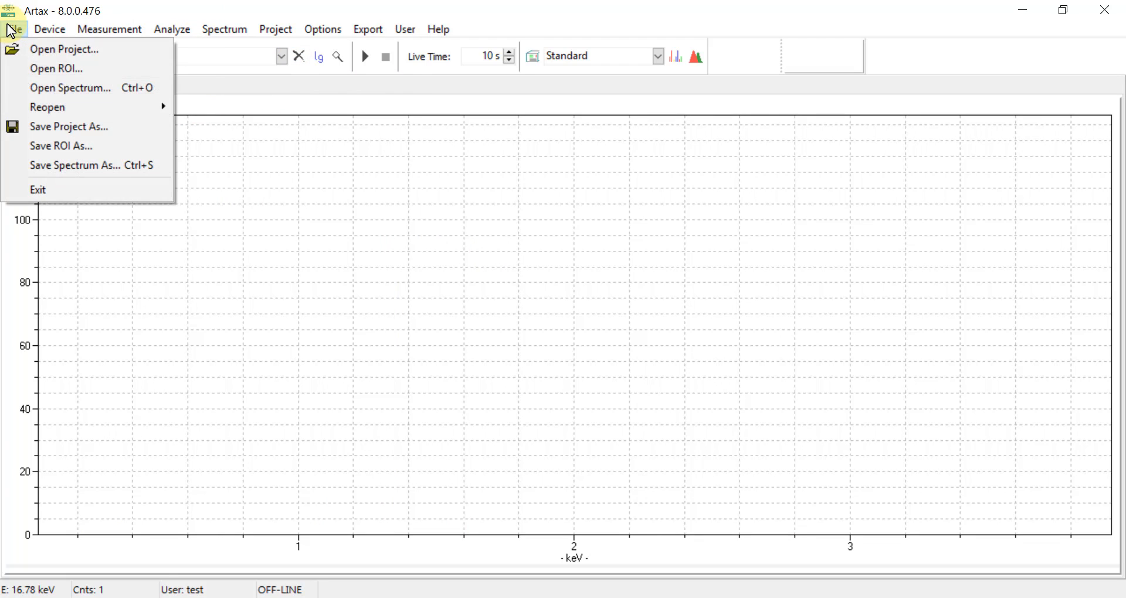
pyautogui.click(37, 88)
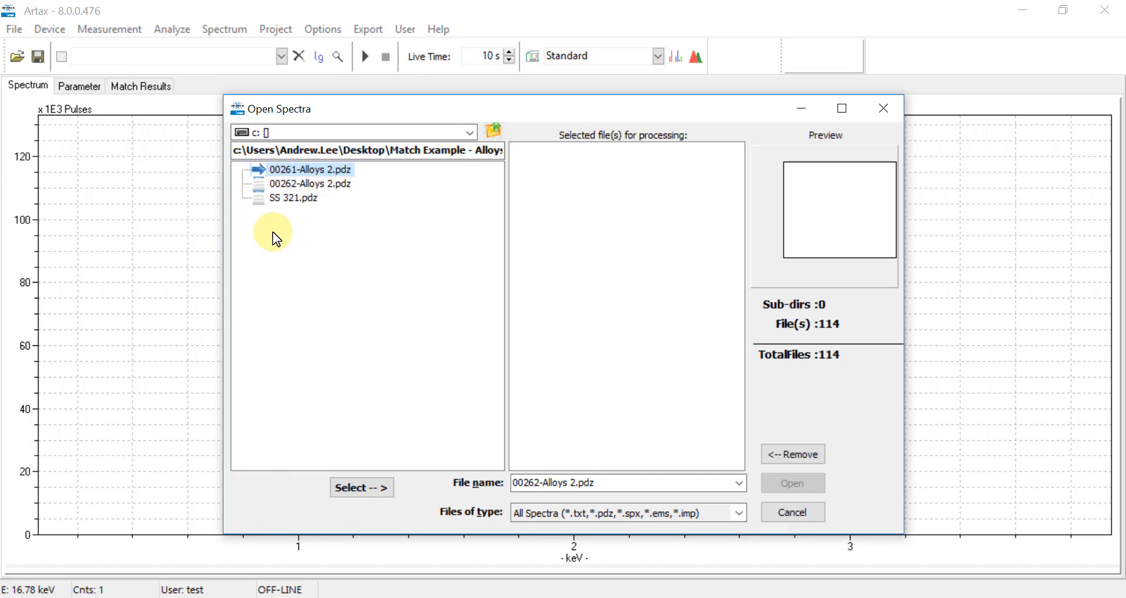
pyautogui.click(315, 202)
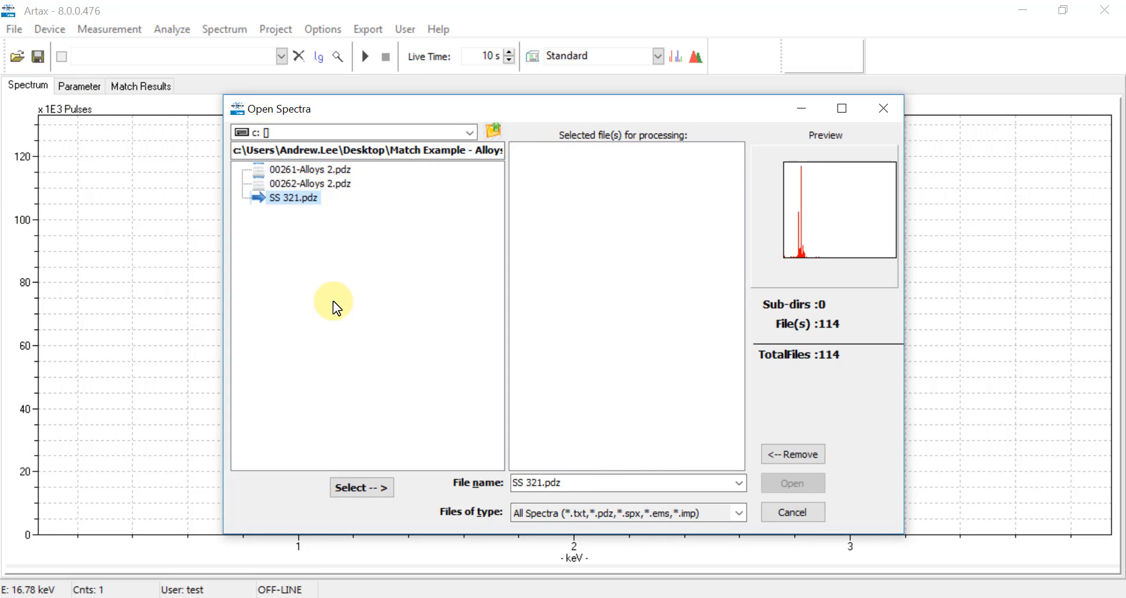
pyautogui.click(353, 488)
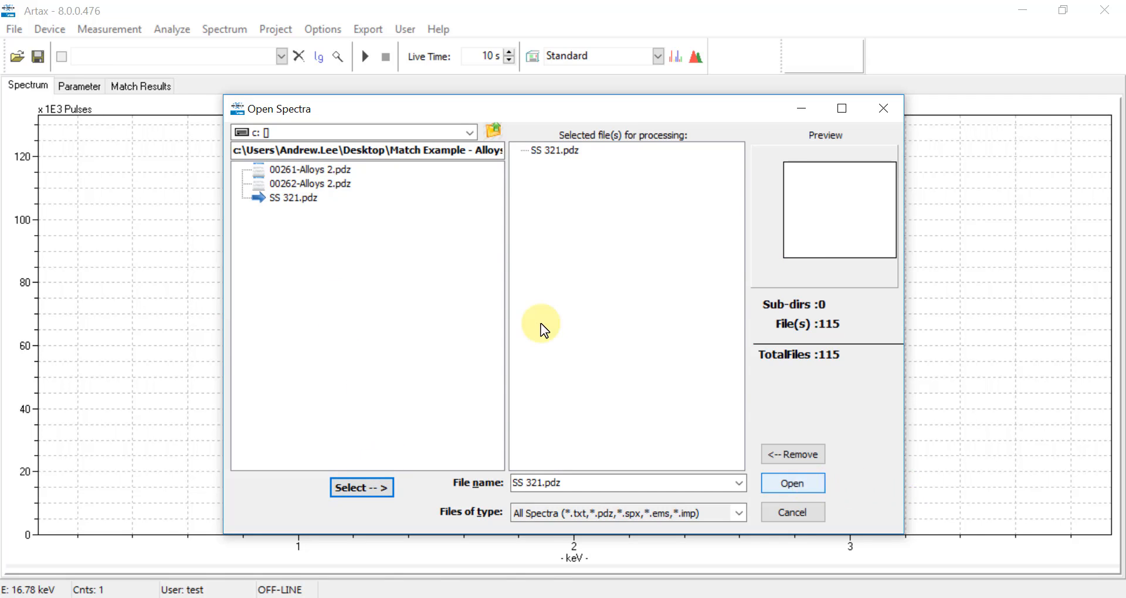
pyautogui.click(807, 484)
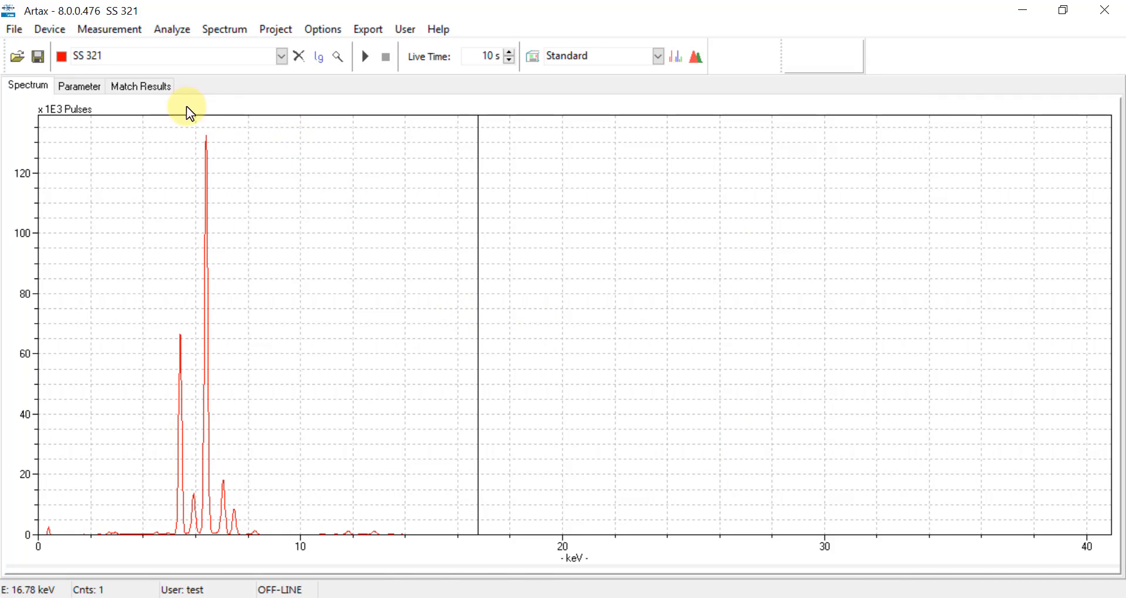
# - Open the Company C Lib.rtx project
pyautogui.click(14, 27)
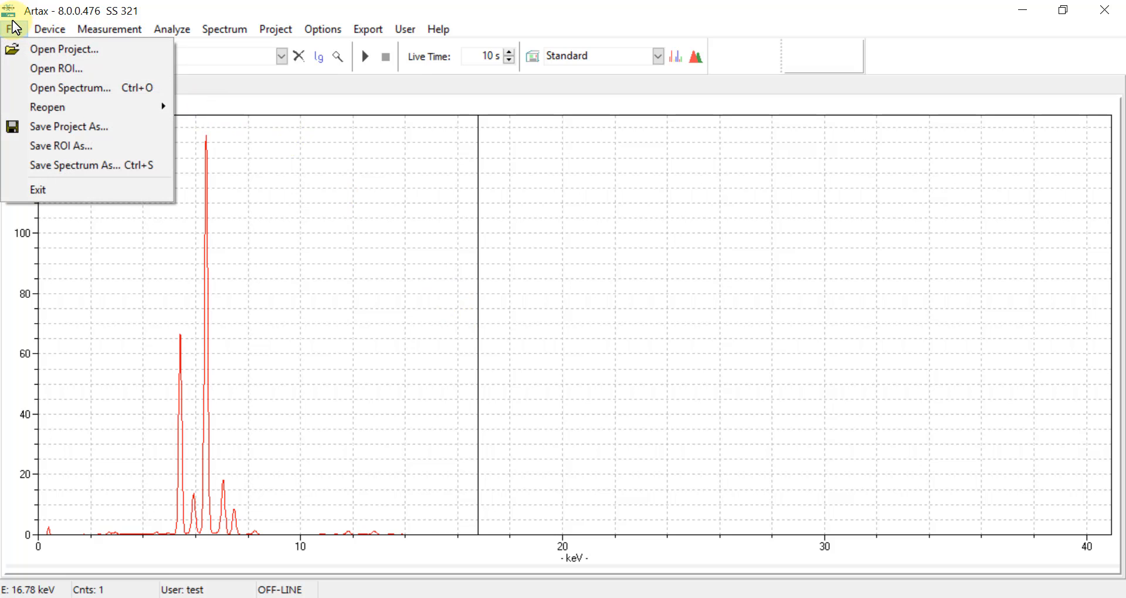
pyautogui.click(21, 46)
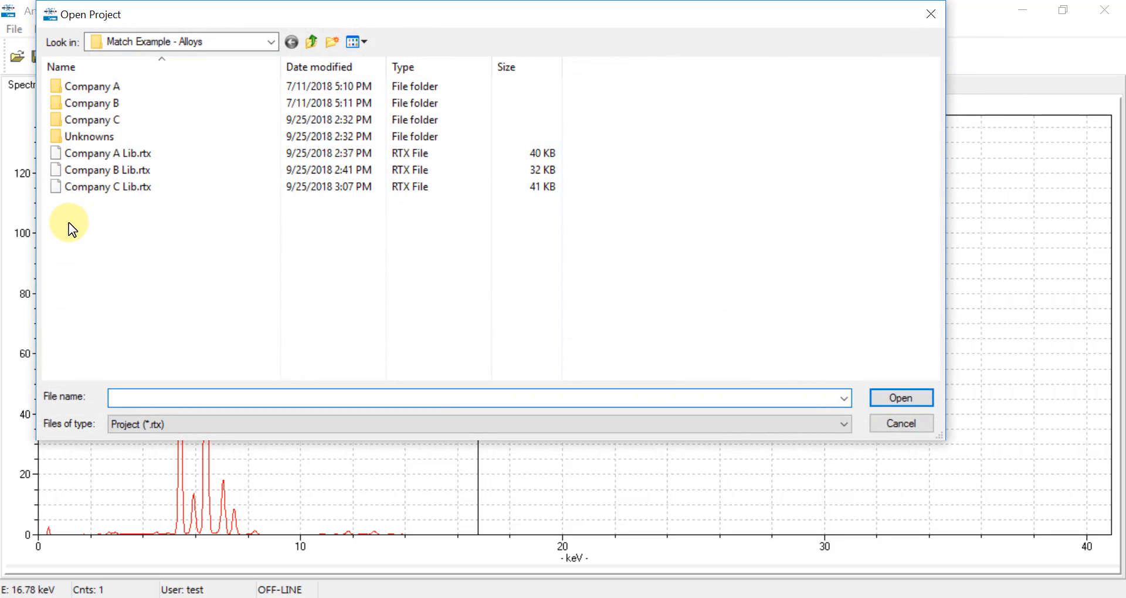
pyautogui.click(117, 187)
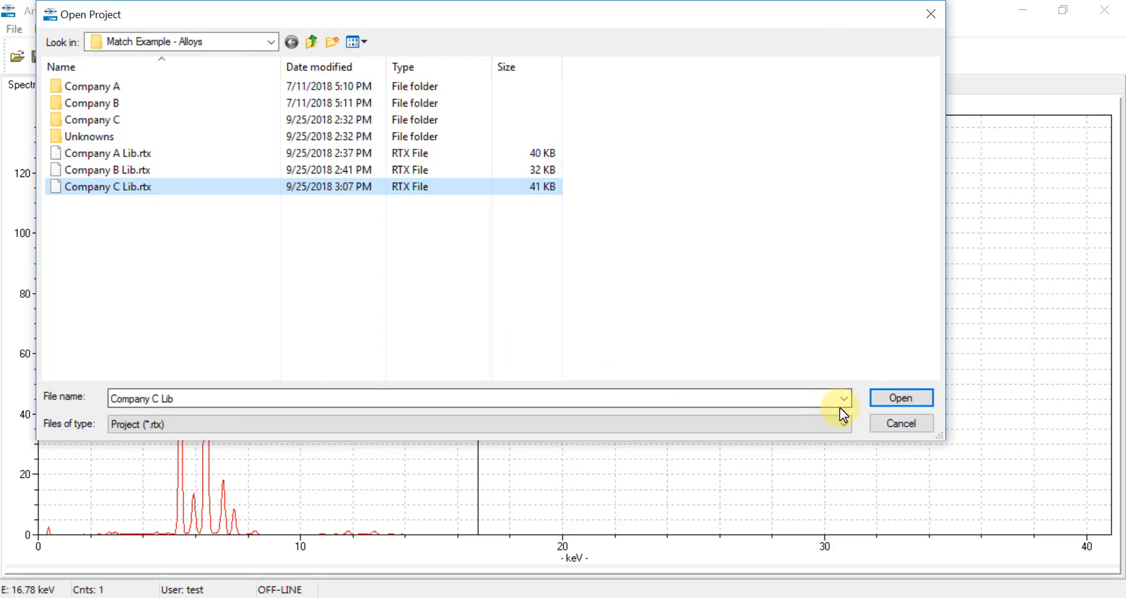
pyautogui.click(876, 396)
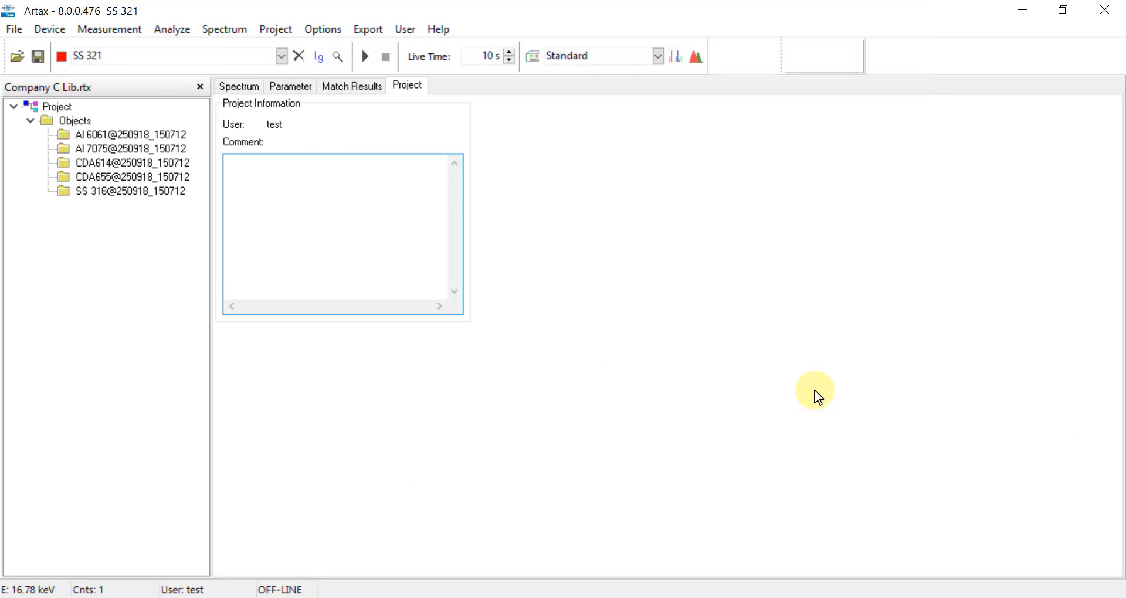
# - Add the loaded SS 321 spectrum to the project's Objects
pyautogui.click(68, 121)
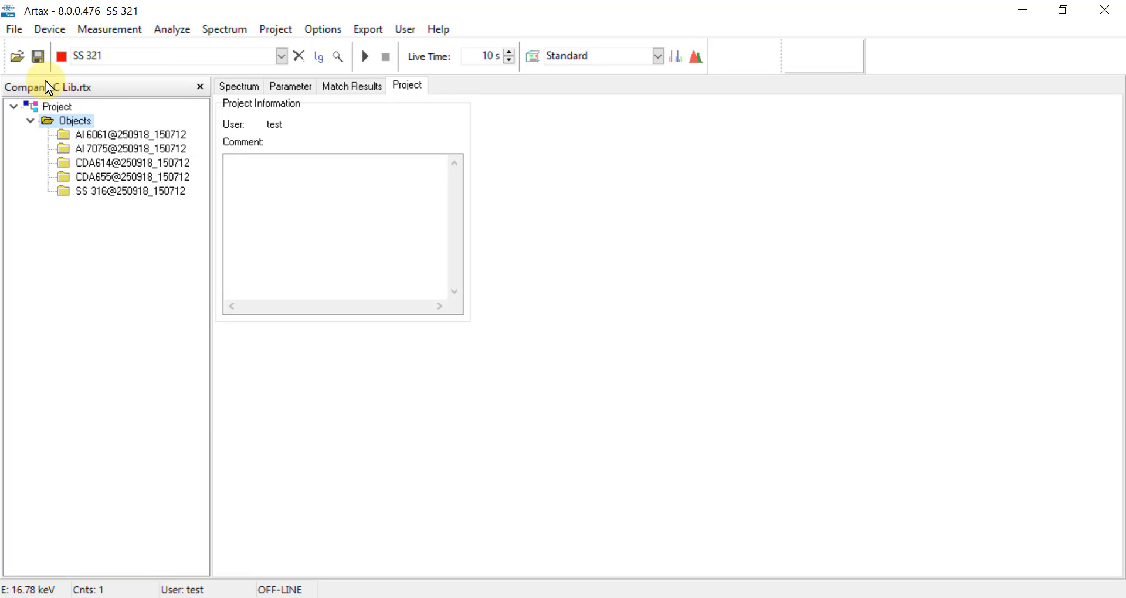
pyautogui.rightClick(68, 121)
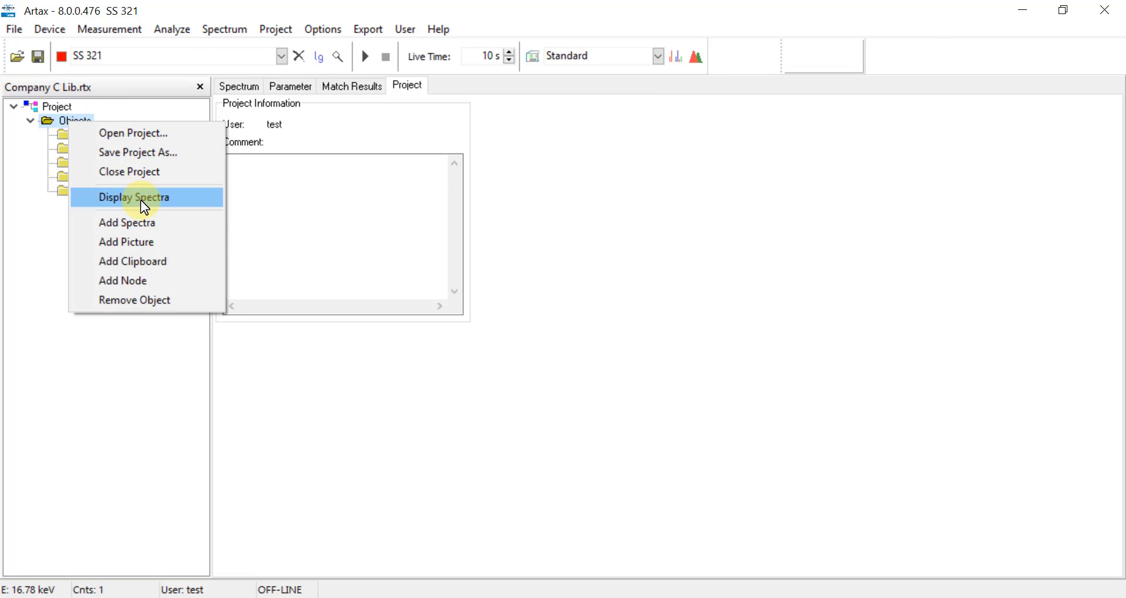
pyautogui.click(141, 224)
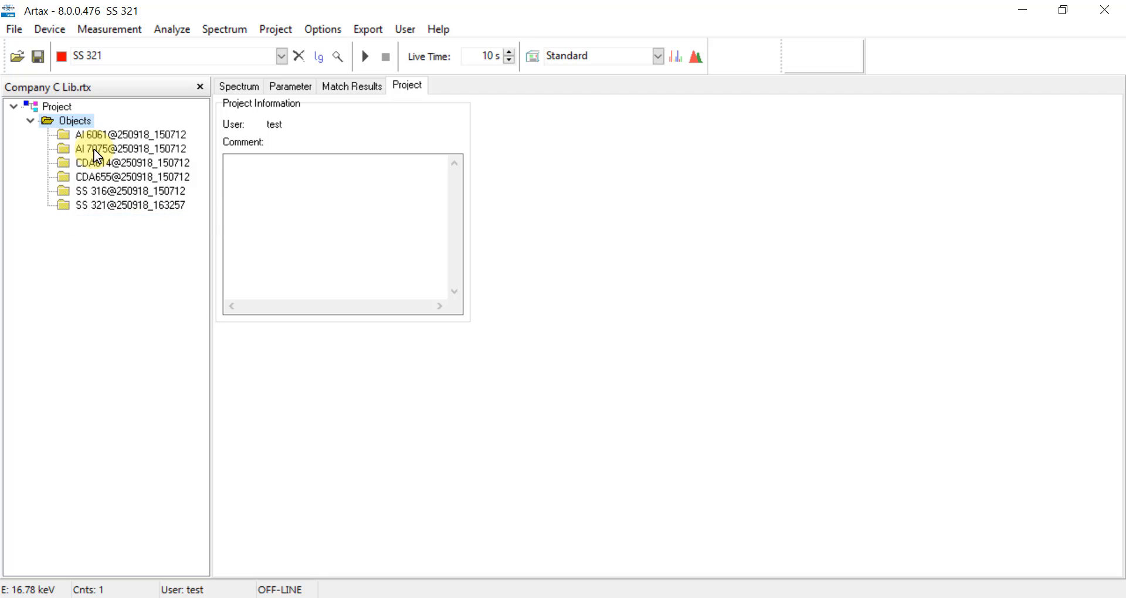
pyautogui.click(128, 206)
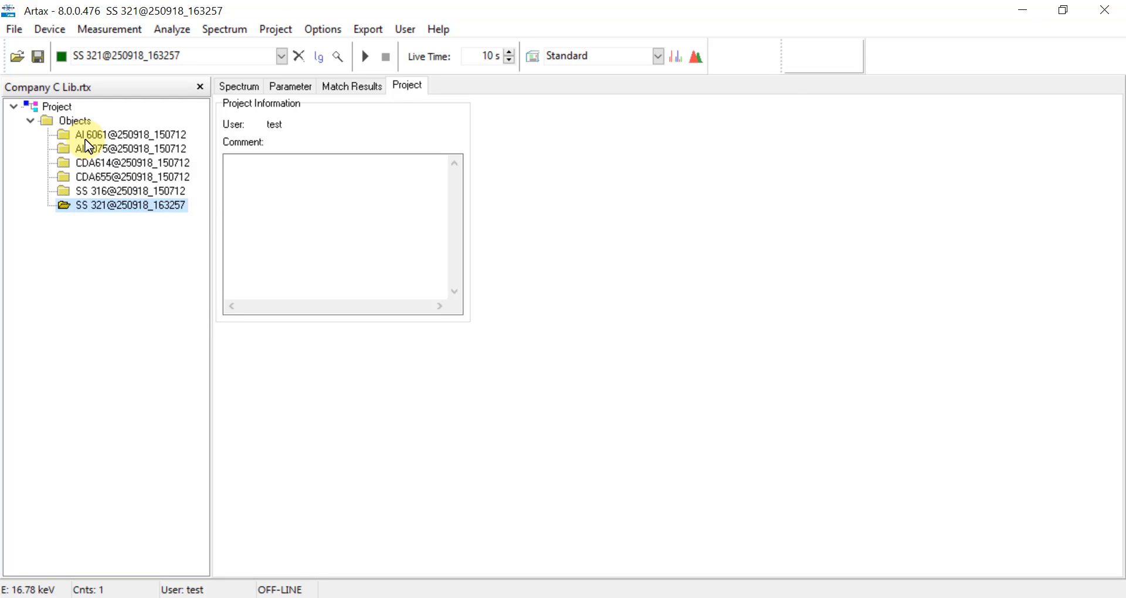
# - Save the project over the existing Company C Lib.rtx, confirming the replacement
pyautogui.click(15, 34)
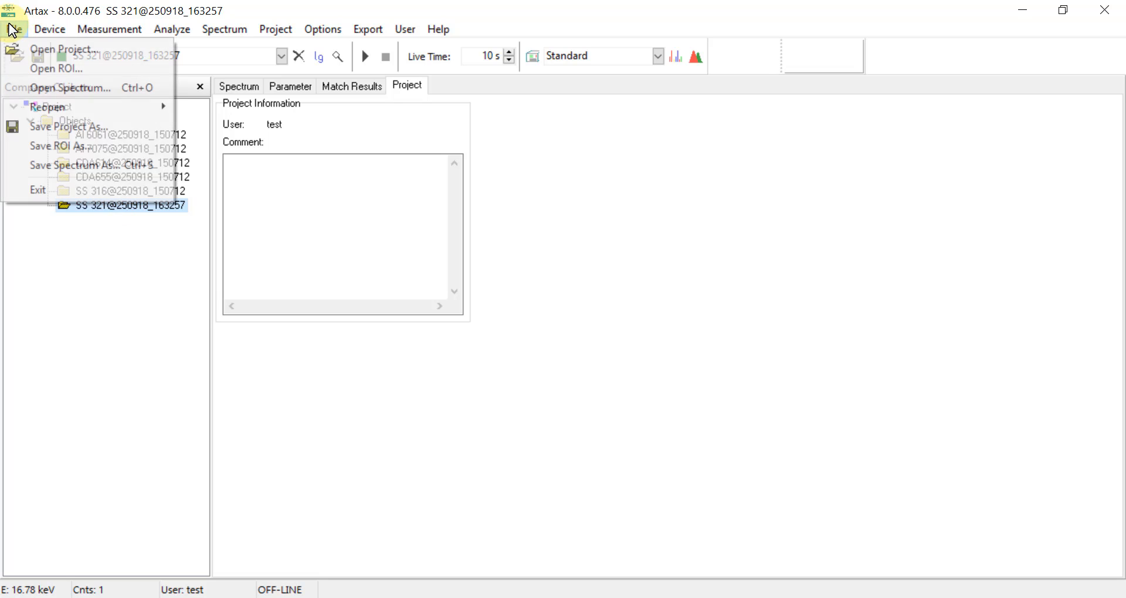
pyautogui.click(105, 129)
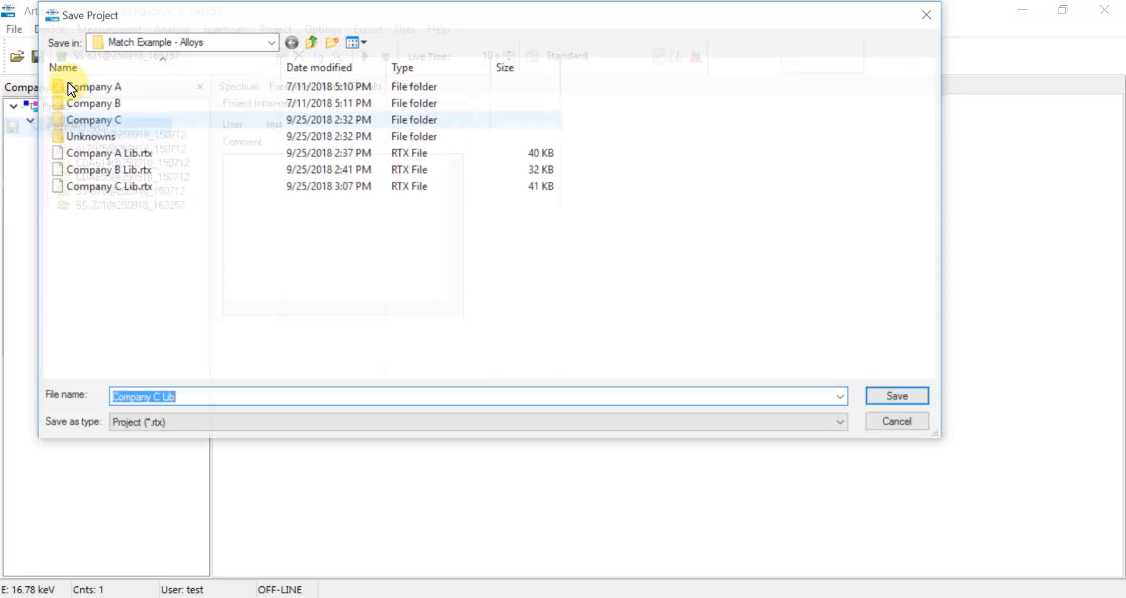
pyautogui.click(111, 188)
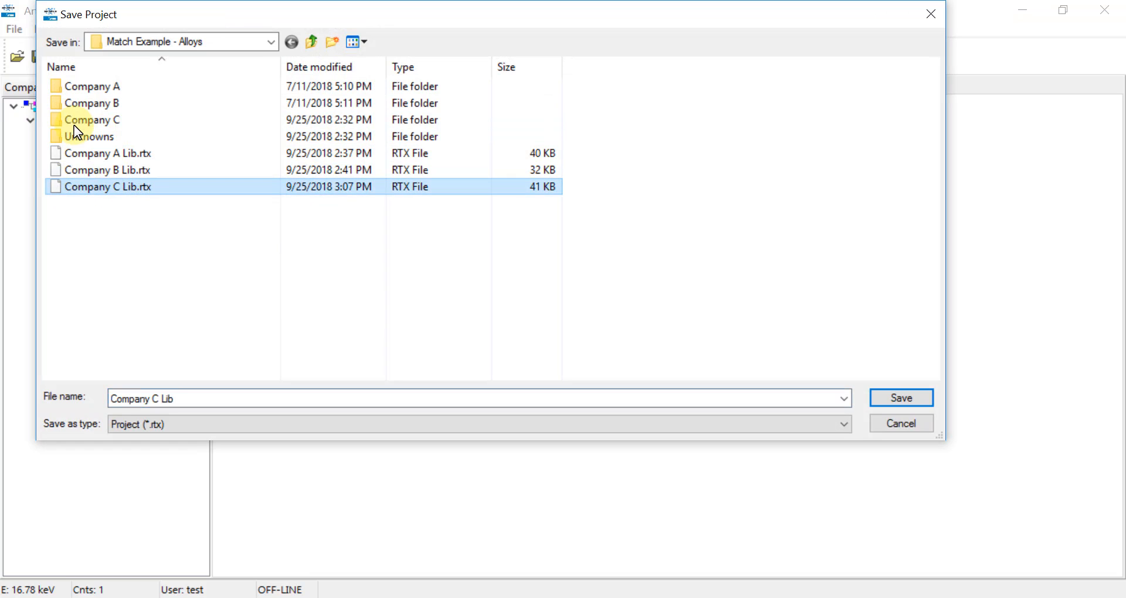
pyautogui.click(885, 405)
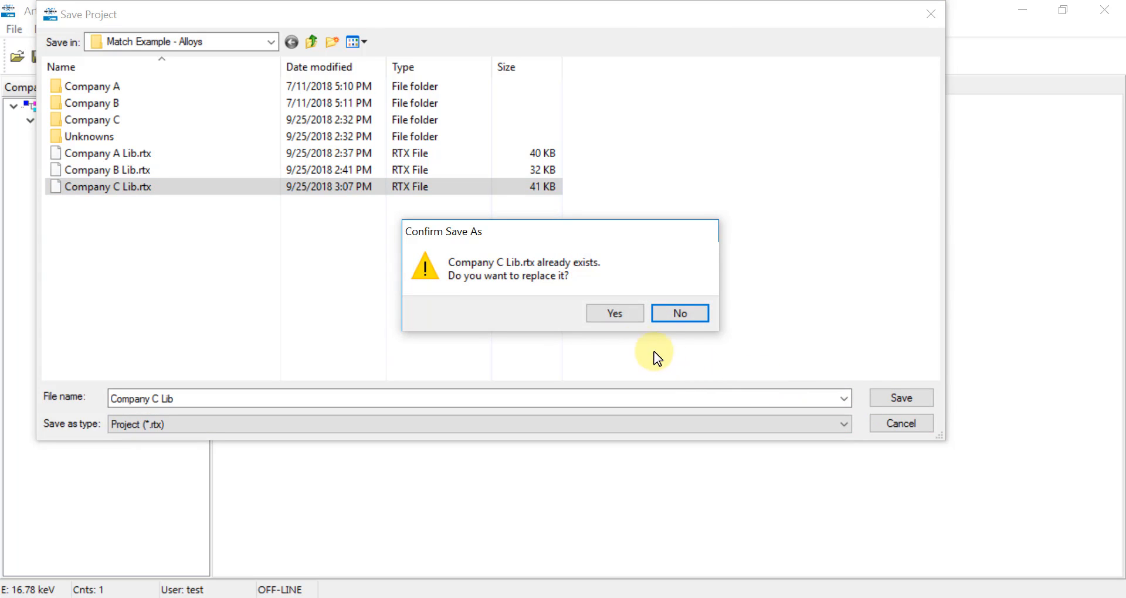
pyautogui.click(611, 312)
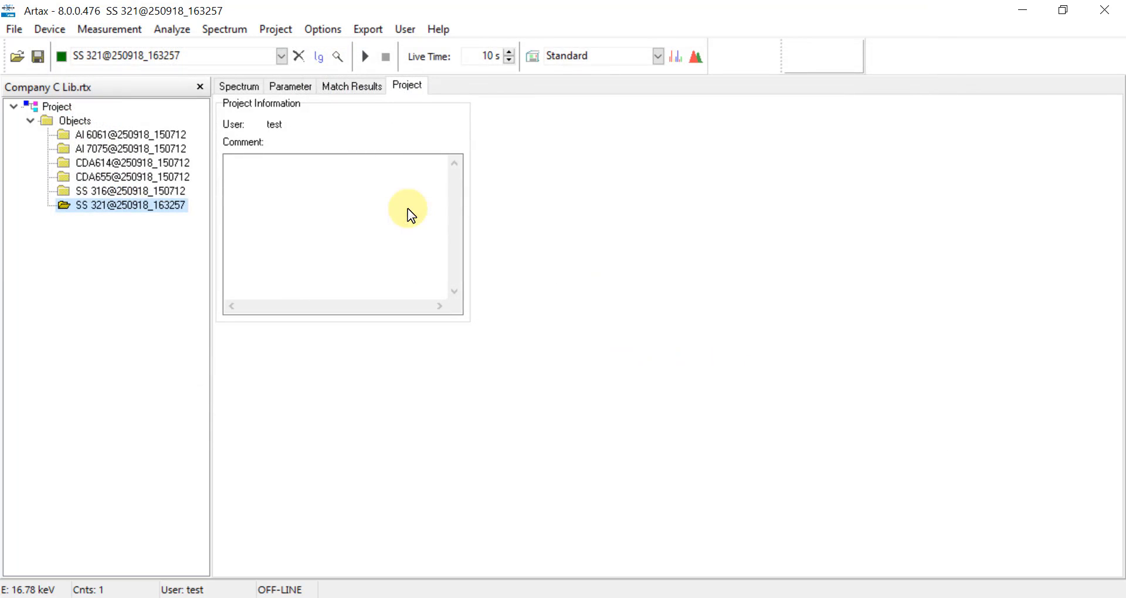
# - Copy the 00262-Alloys 2 match results and switch to the blank Excel workbook Book1
pyautogui.click(151, 248)
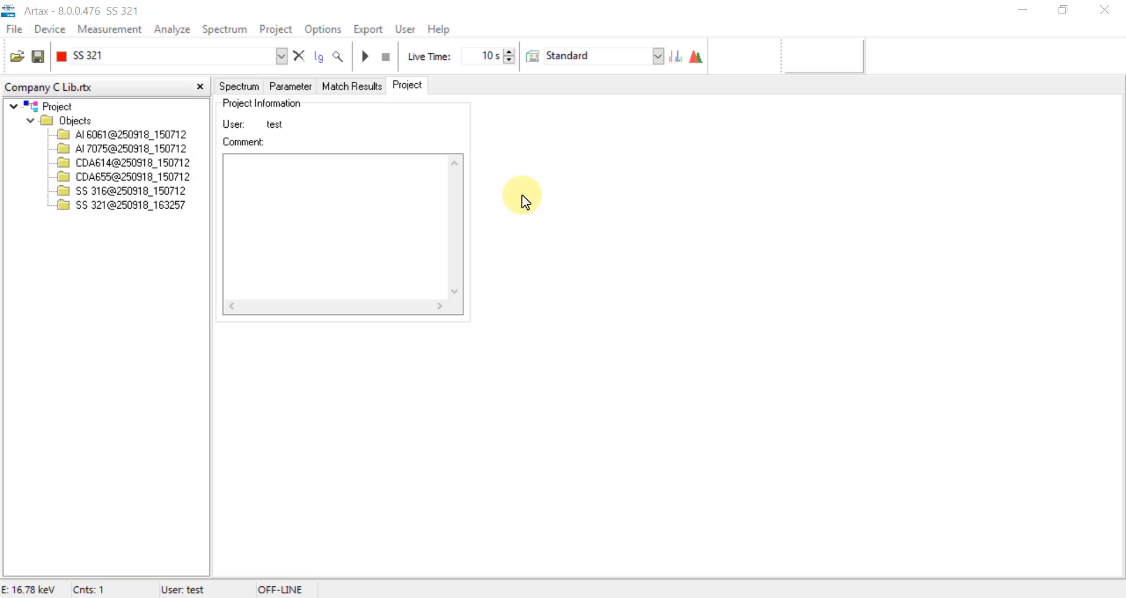
pyautogui.click(353, 91)
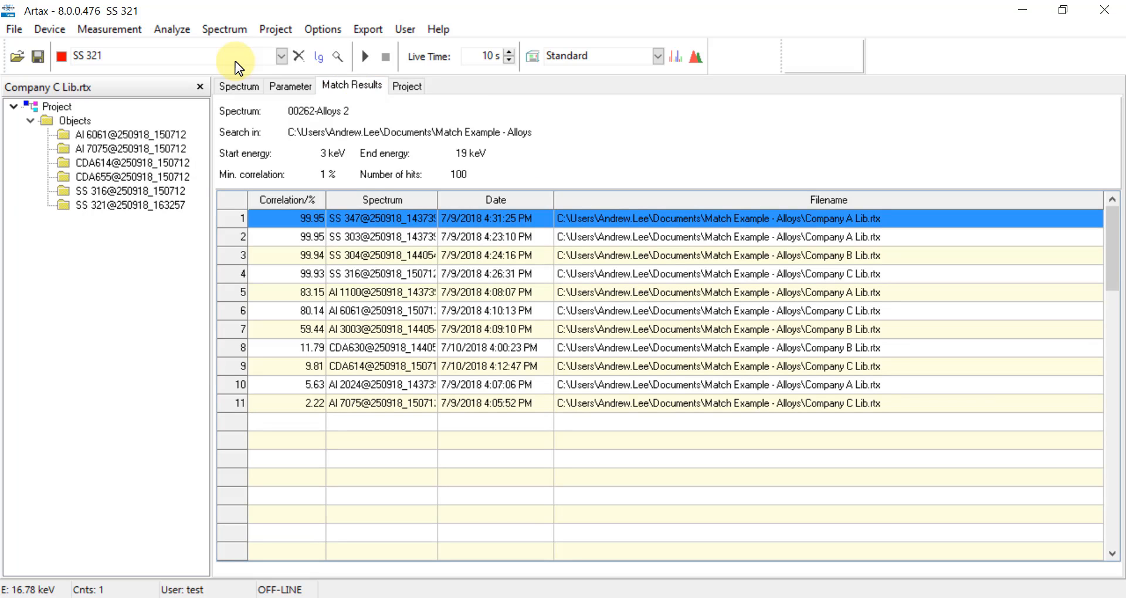
pyautogui.click(372, 33)
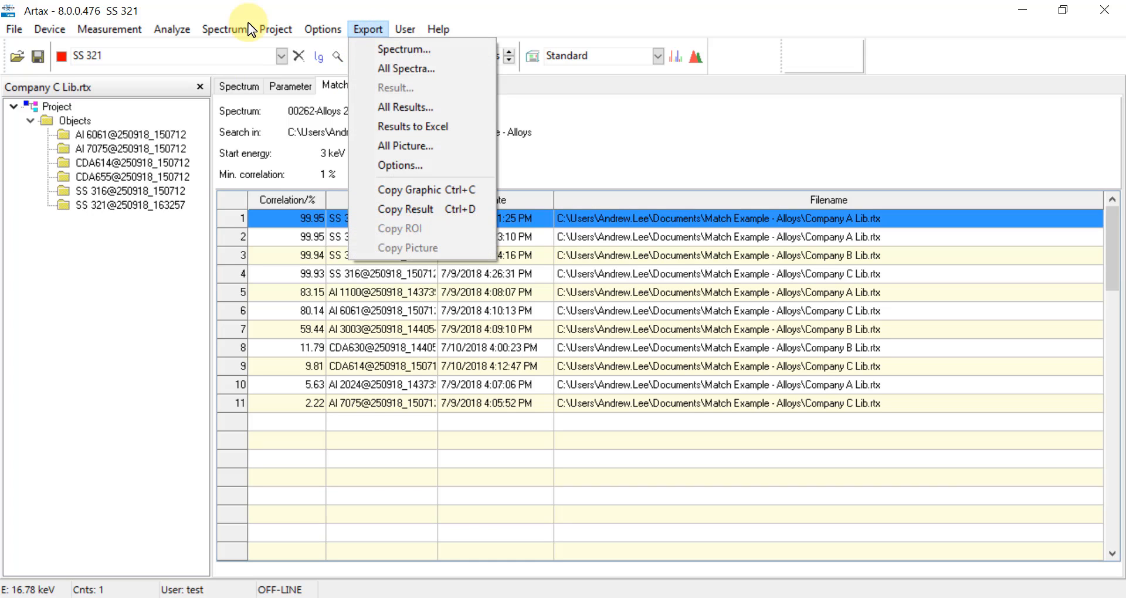
pyautogui.click(383, 216)
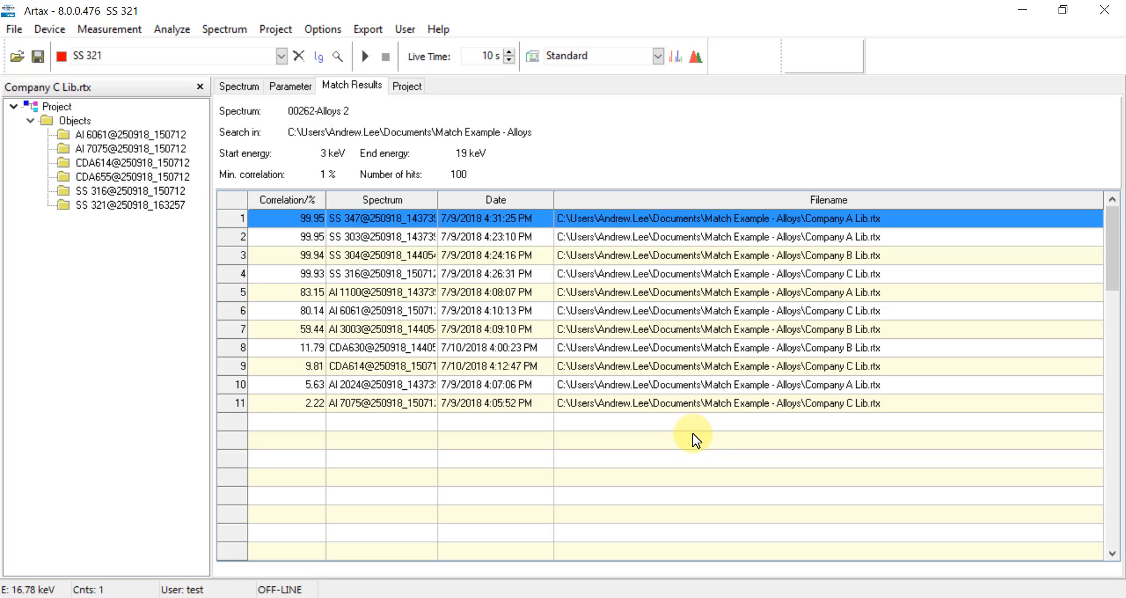
pyautogui.click(663, 597)
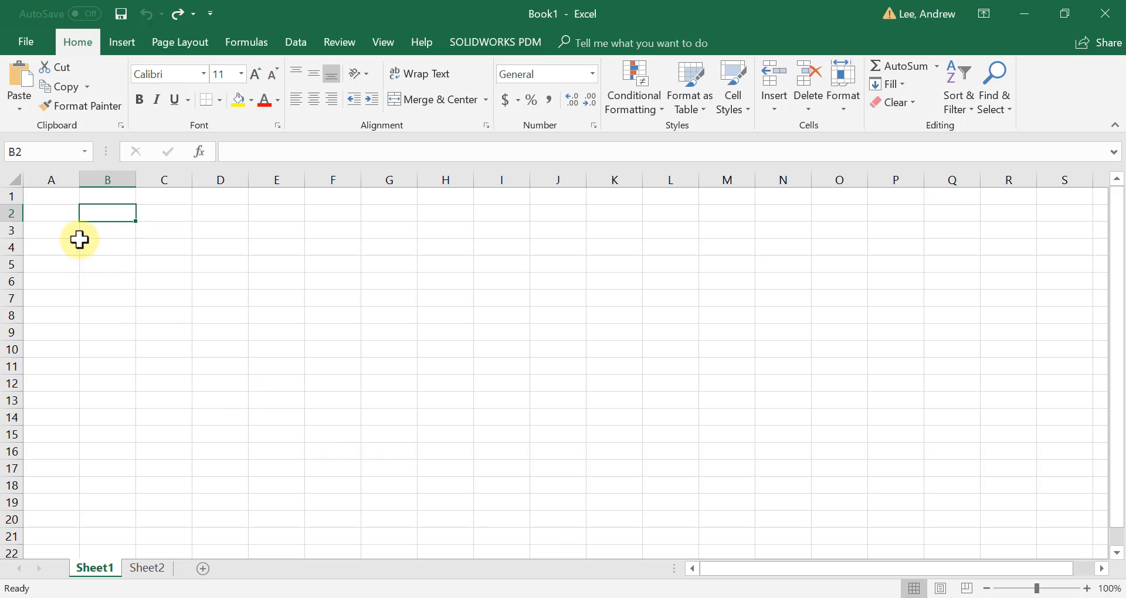
# - Paste the 00262-Alloys 2 match results, header plus eleven hits, into Sheet1 at cell B2
pyautogui.rightClick(101, 218)
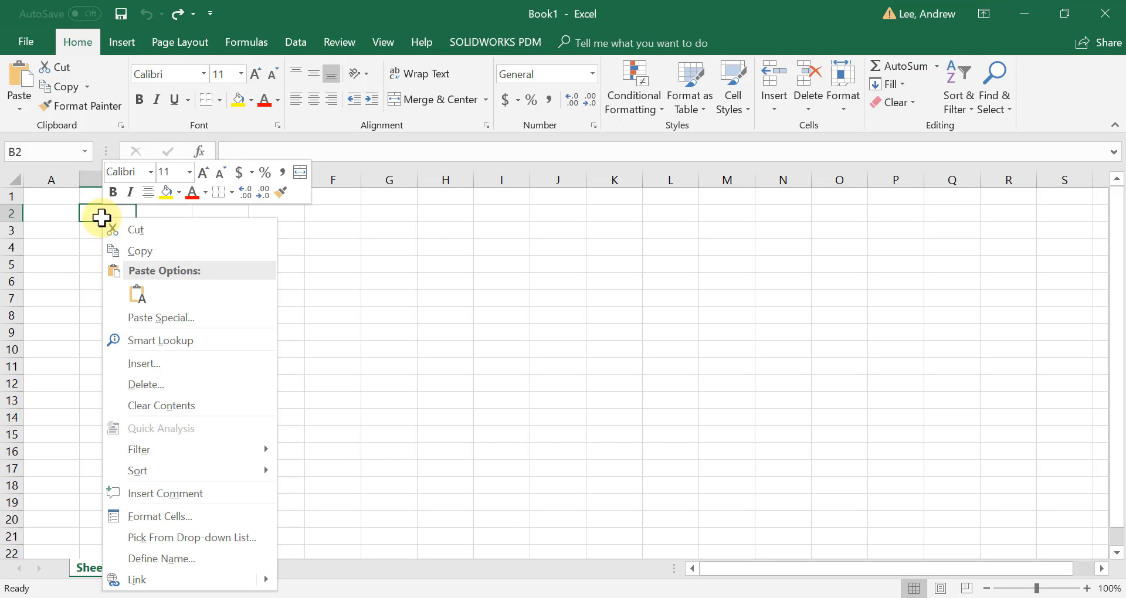
pyautogui.click(137, 293)
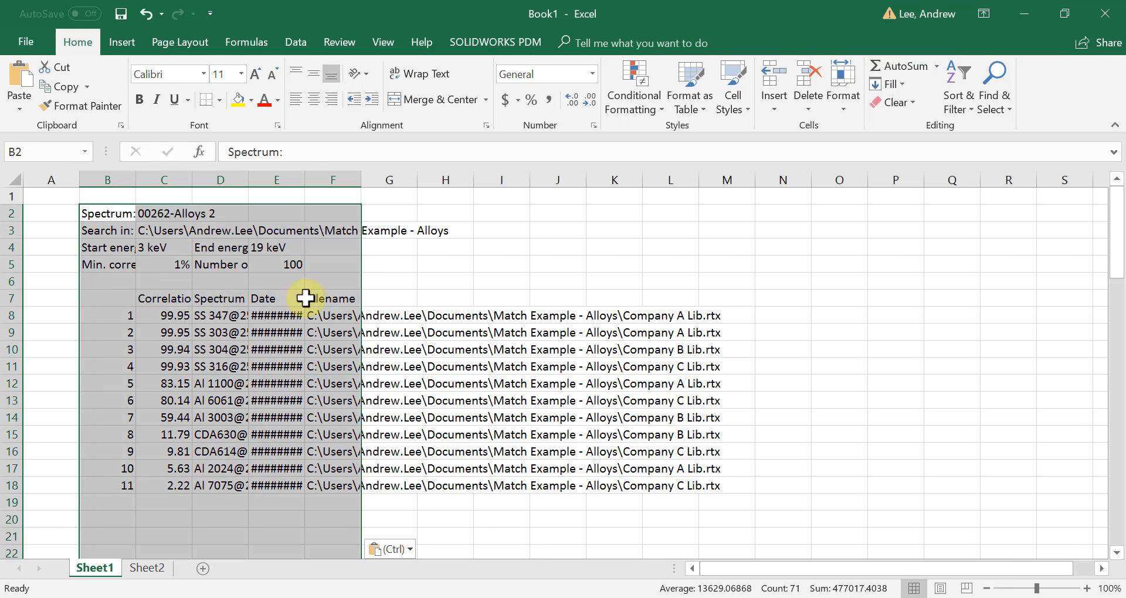
pyautogui.click(562, 288)
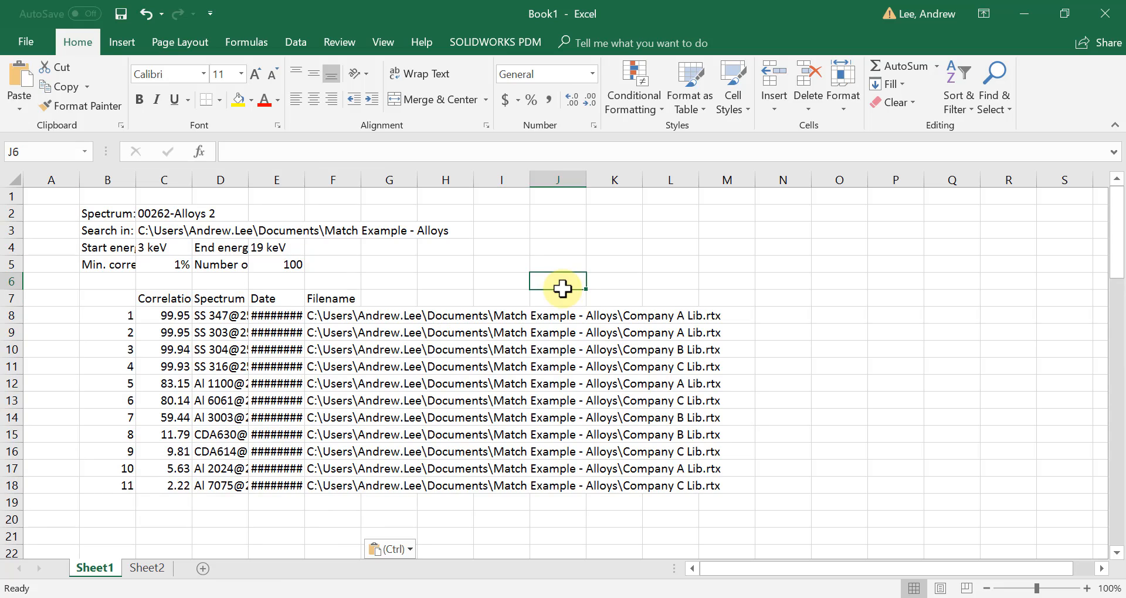